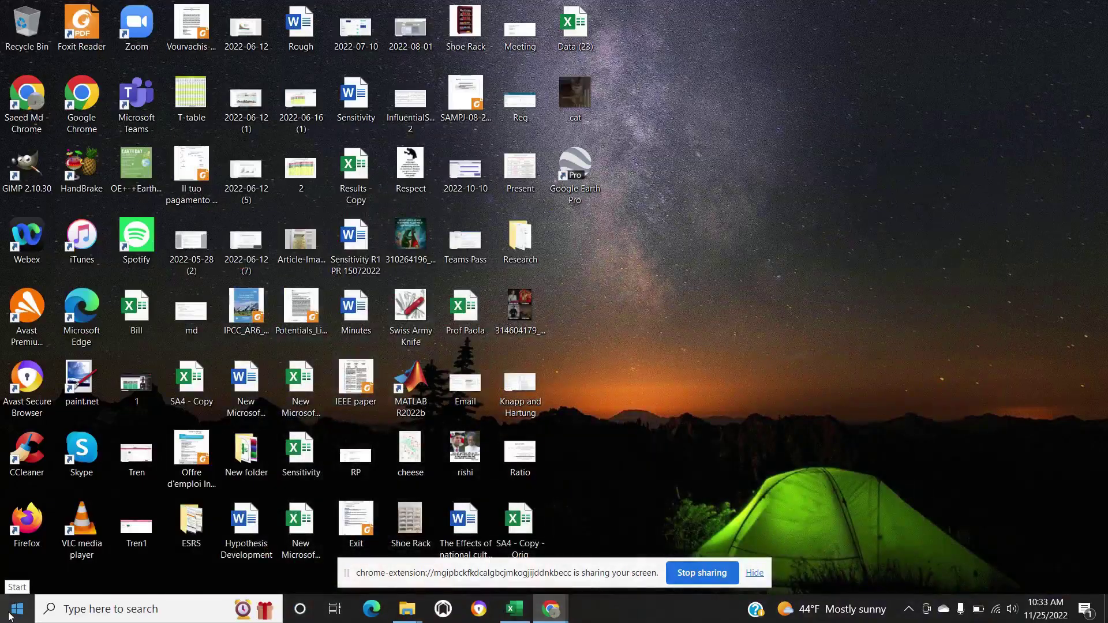
- Launch RStudio from Windows search so the prac project opens
click(77, 608)
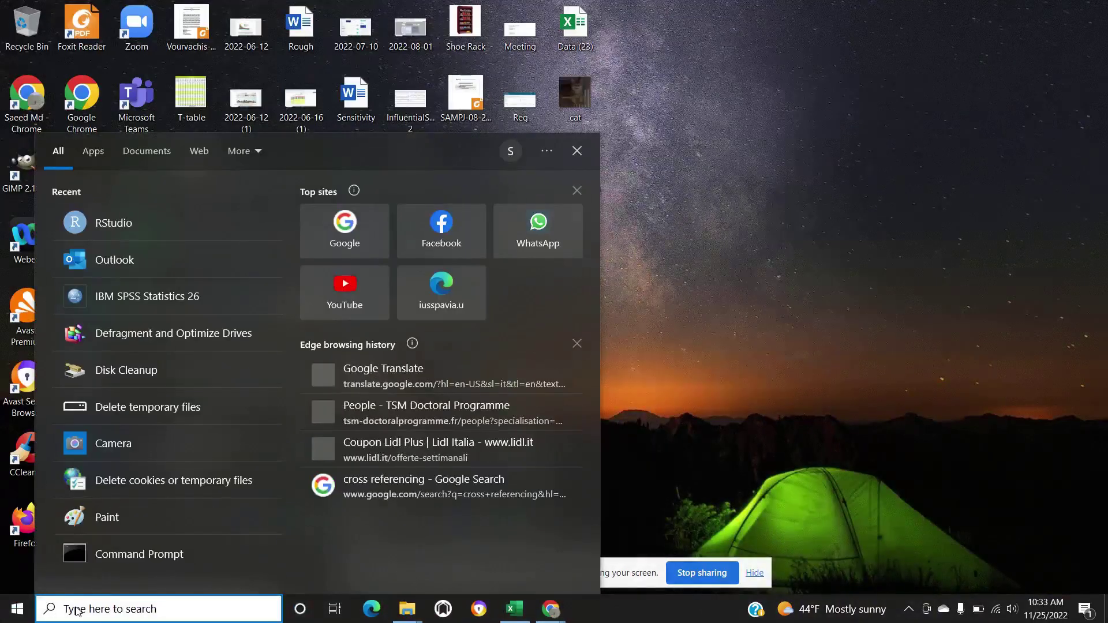
text(r)
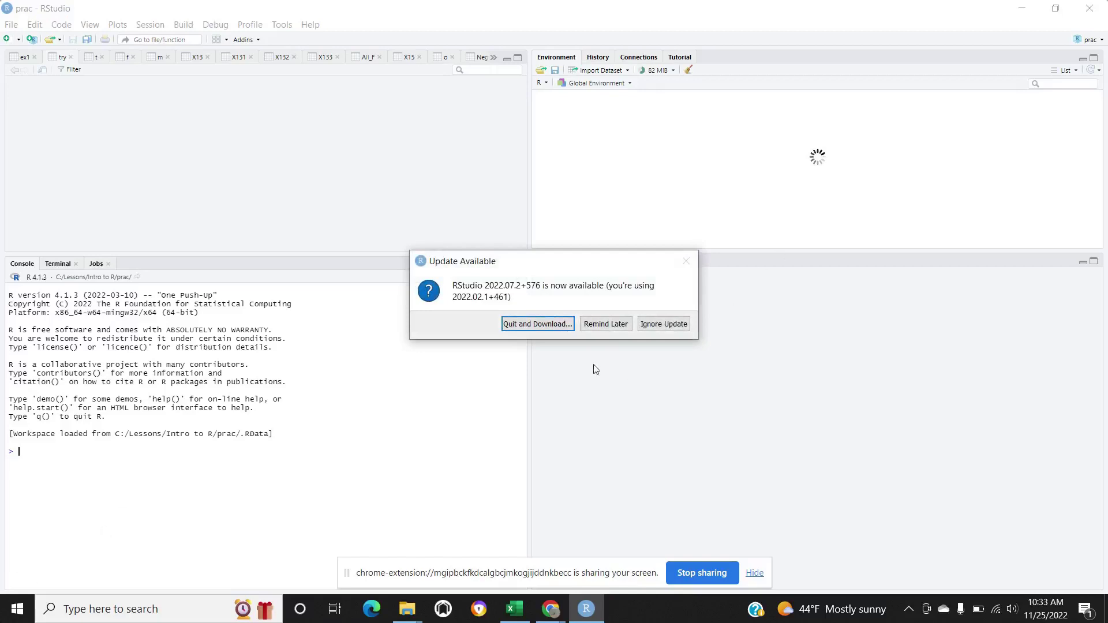
- Postpone the update notice and load metafor with library(metafor), fixing the 'libaray' typo
click(606, 324)
text(libaray)
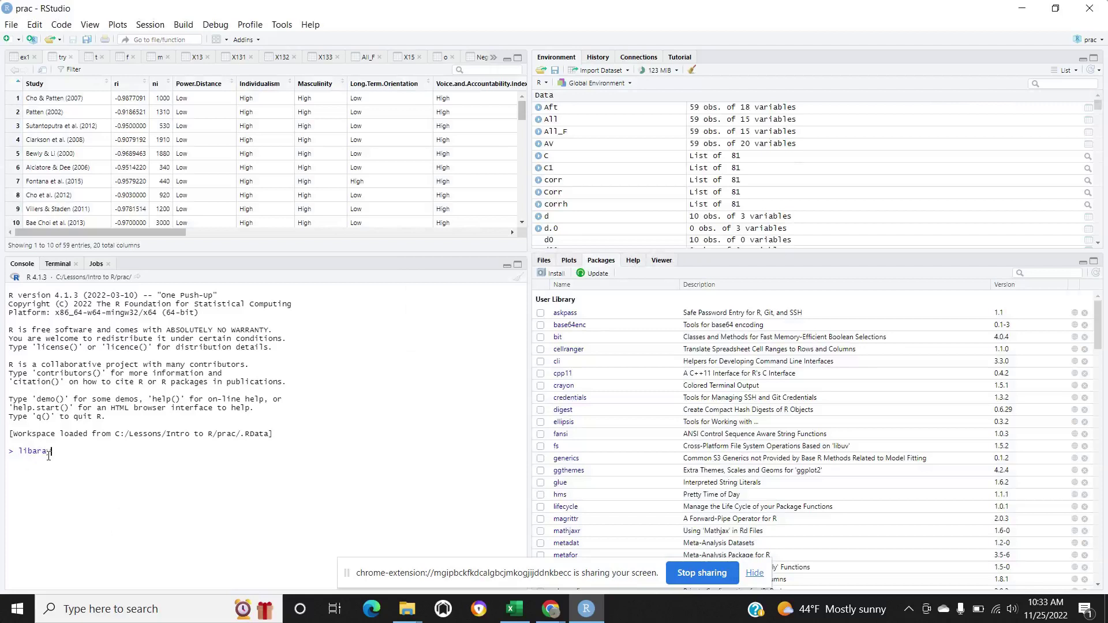
text((metafor))
key(Return)
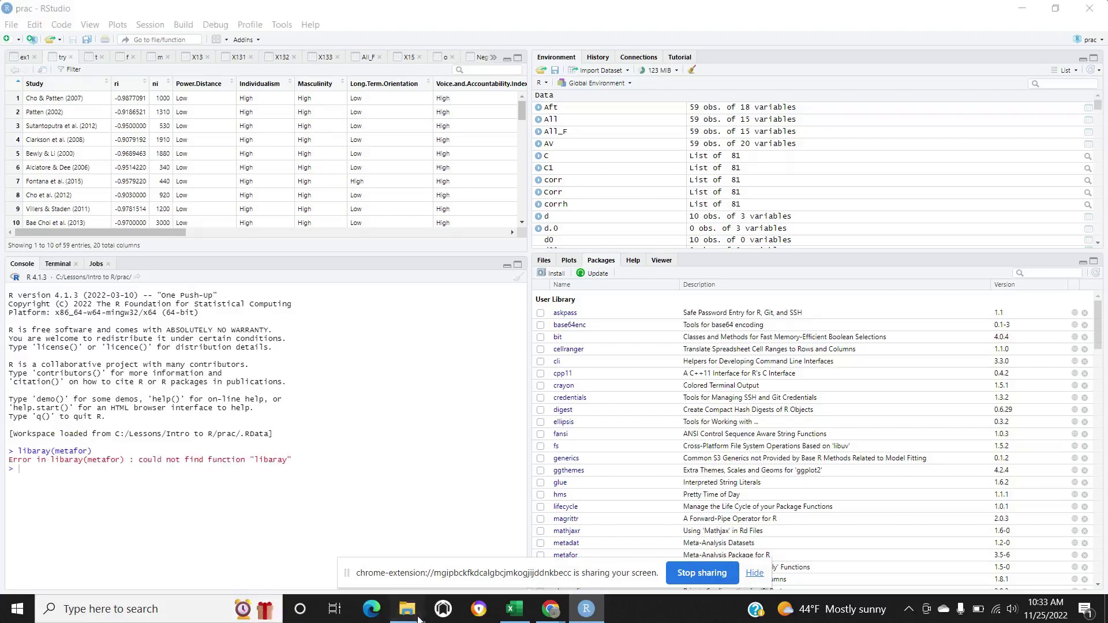
mouse_move(406, 608)
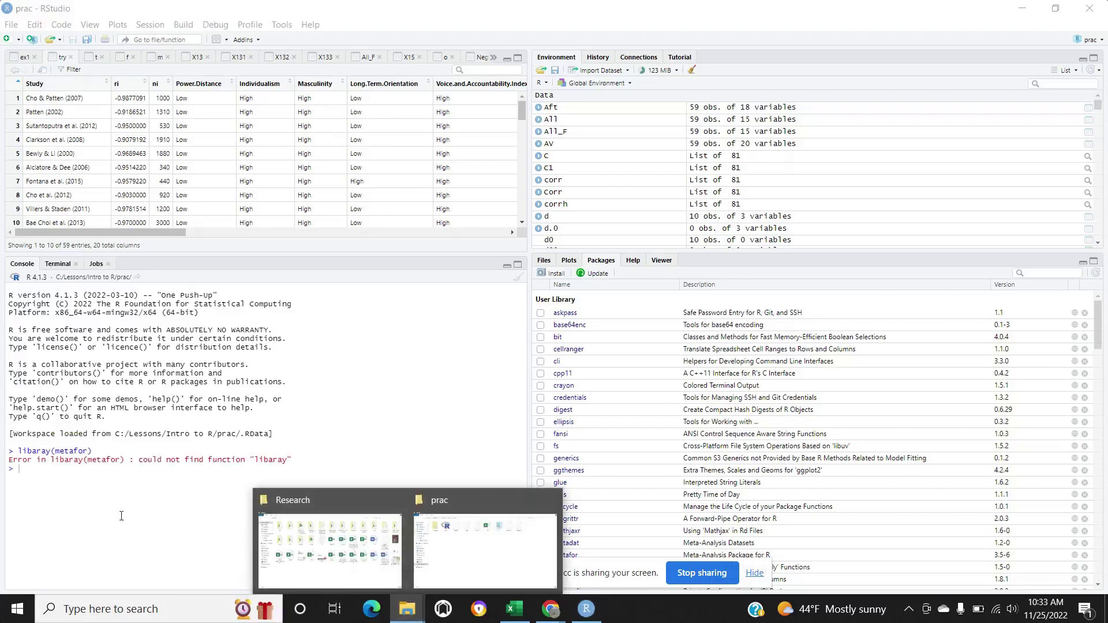
click(73, 480)
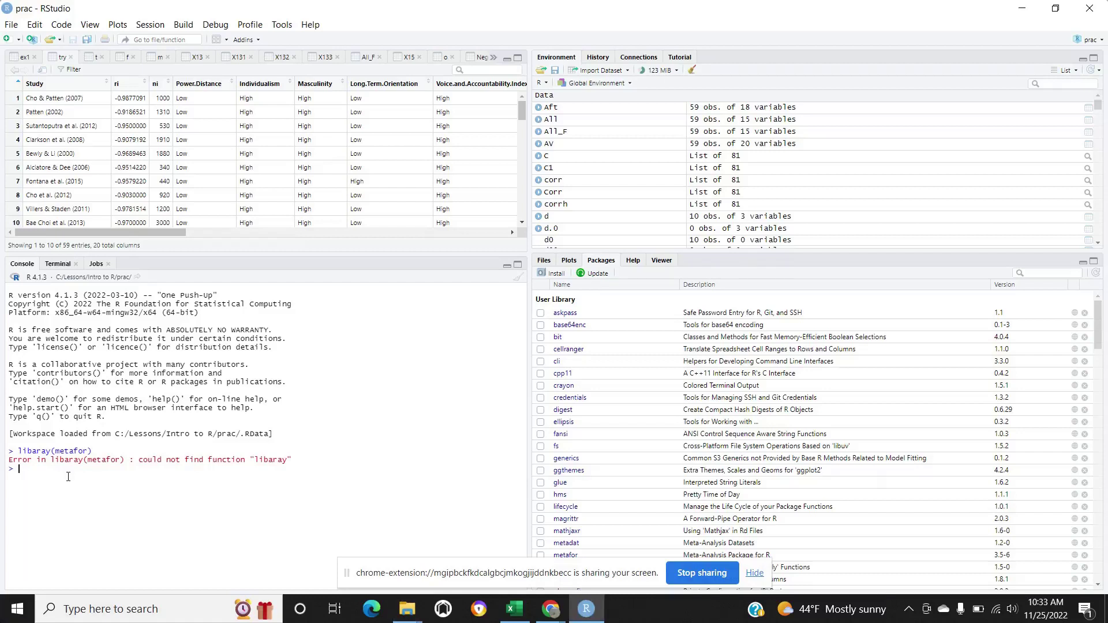
text(libr)
text((metafor)
key(Return)
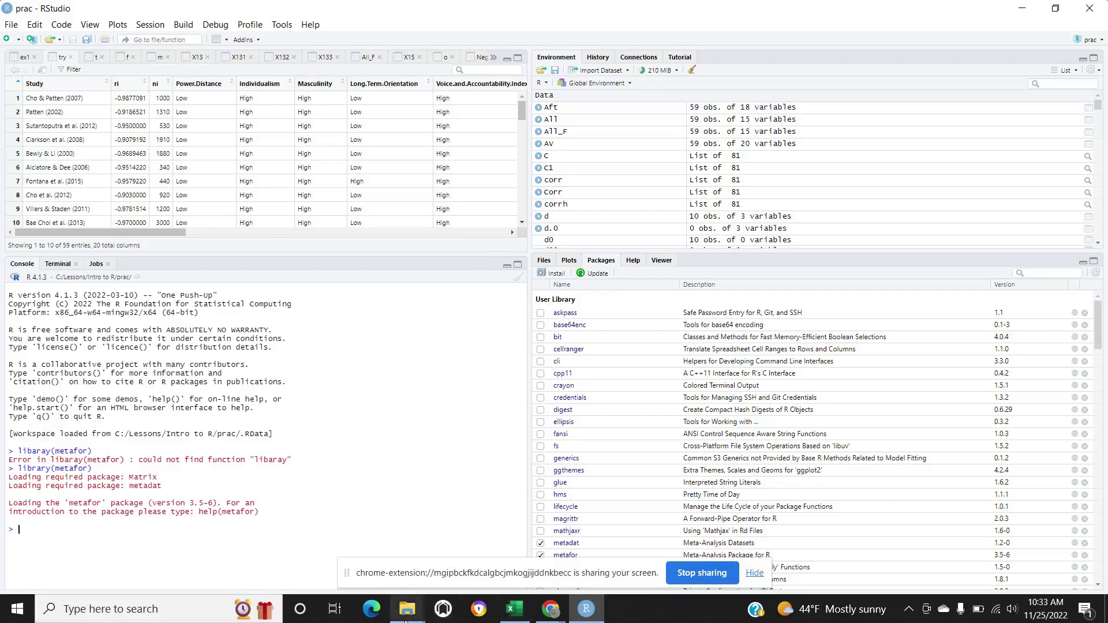
- Open the exmeta workbook, confirm data end at cell R60, then return to RStudio
mouse_move(406, 609)
click(328, 541)
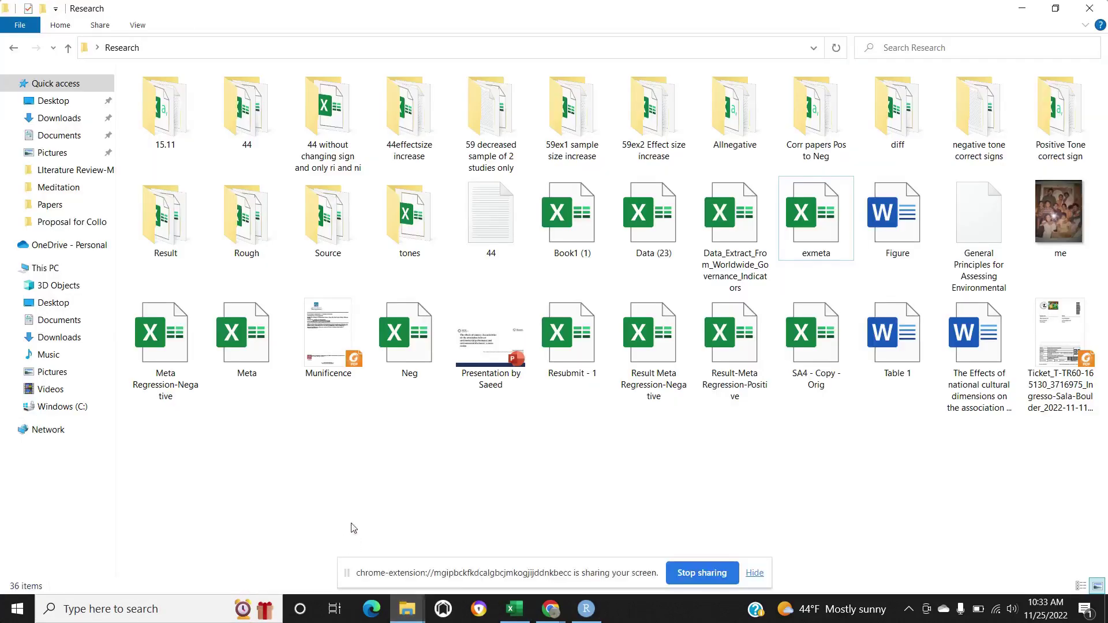
double_click(816, 226)
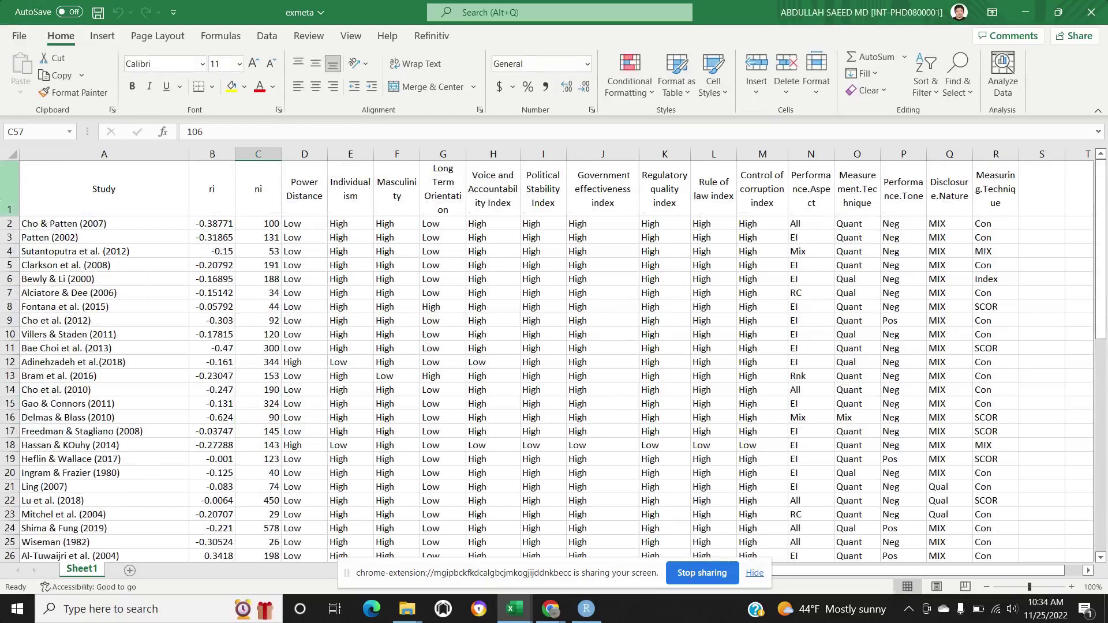
scroll(1005, 414, down, 8)
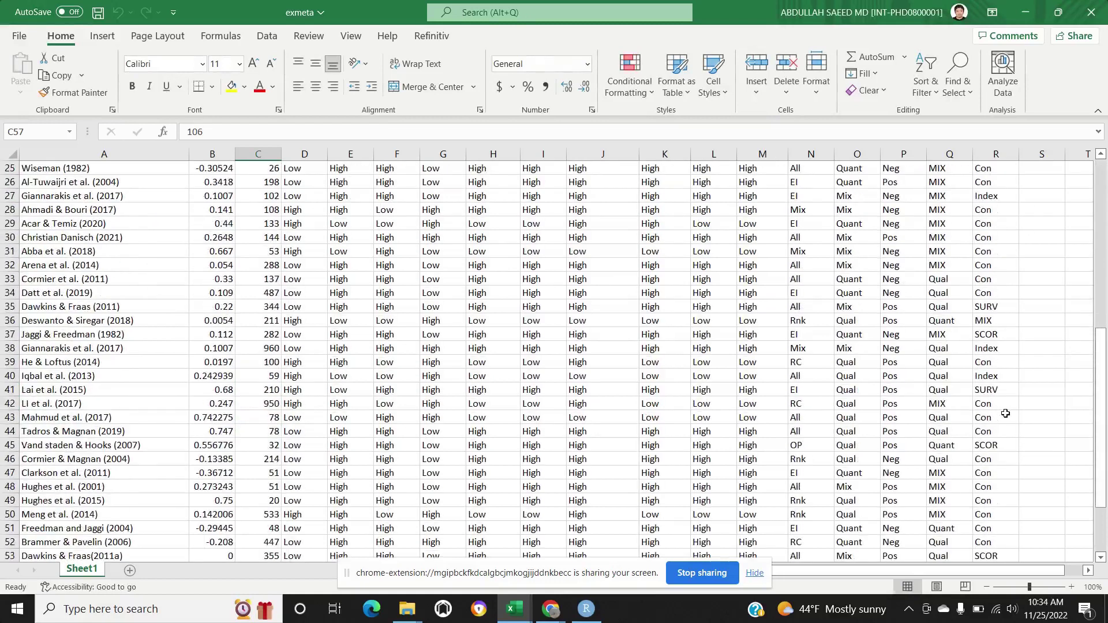
scroll(1005, 414, down, 6)
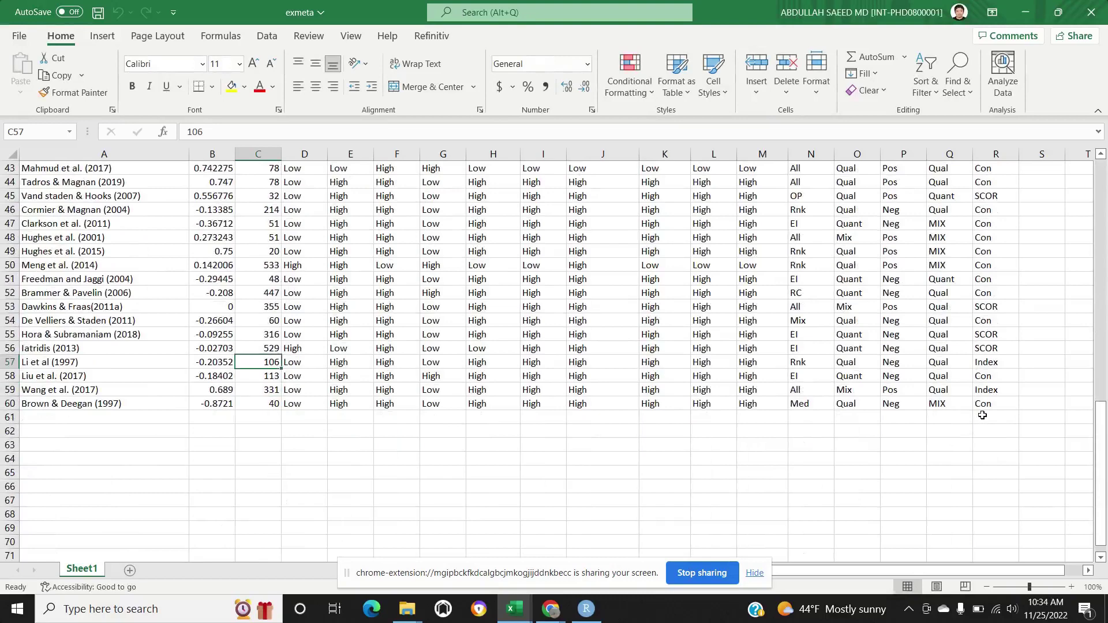
click(985, 404)
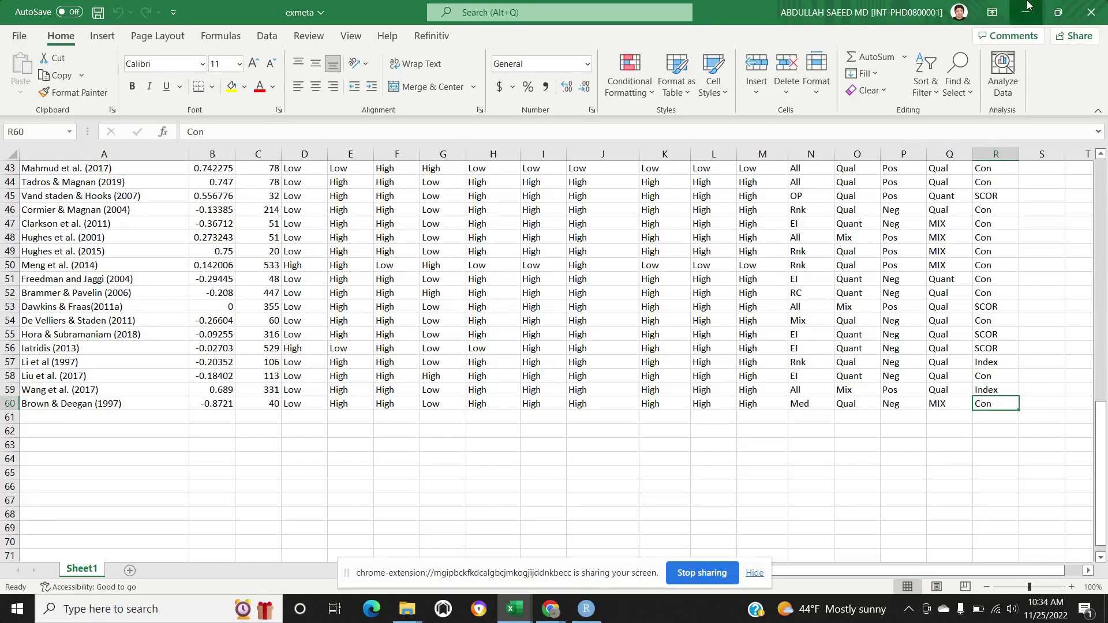
click(1025, 12)
click(1028, 7)
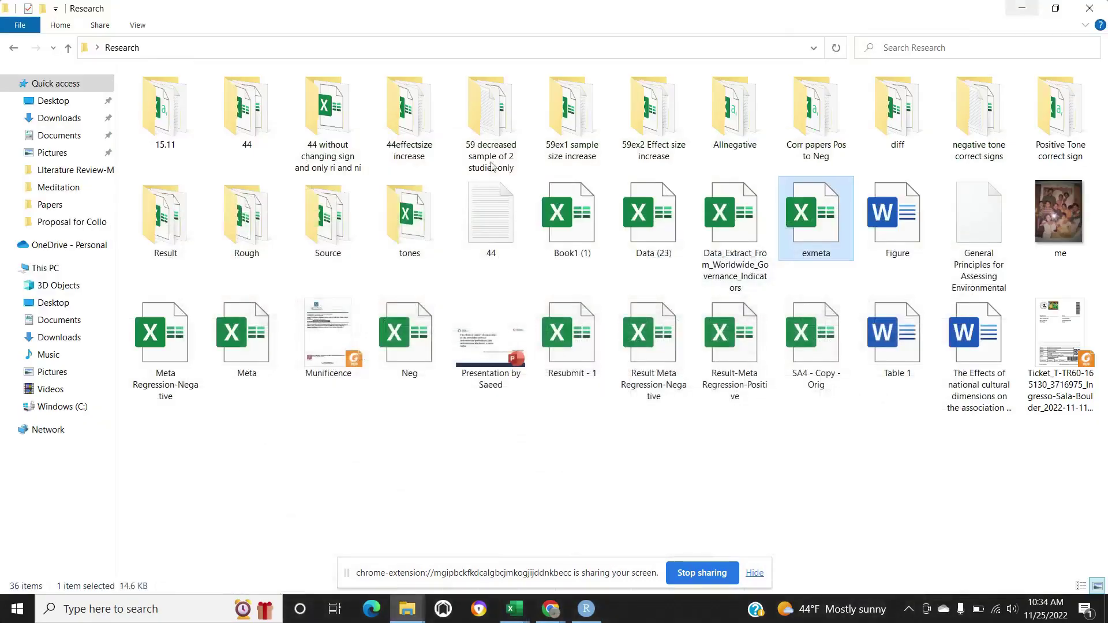
click(587, 608)
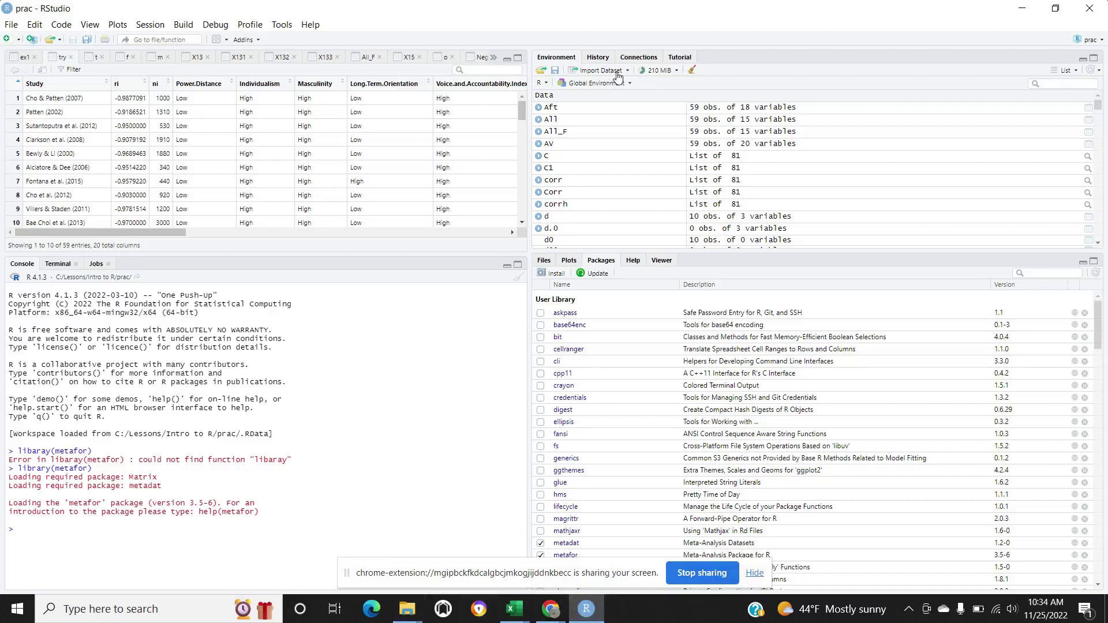
click(611, 73)
click(601, 119)
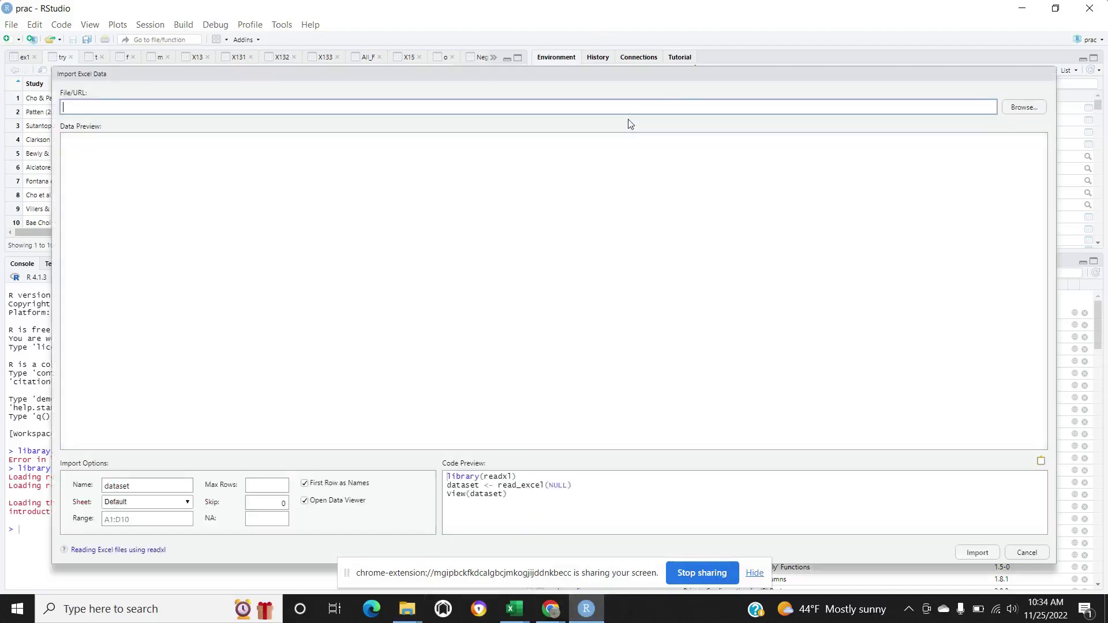
click(1015, 111)
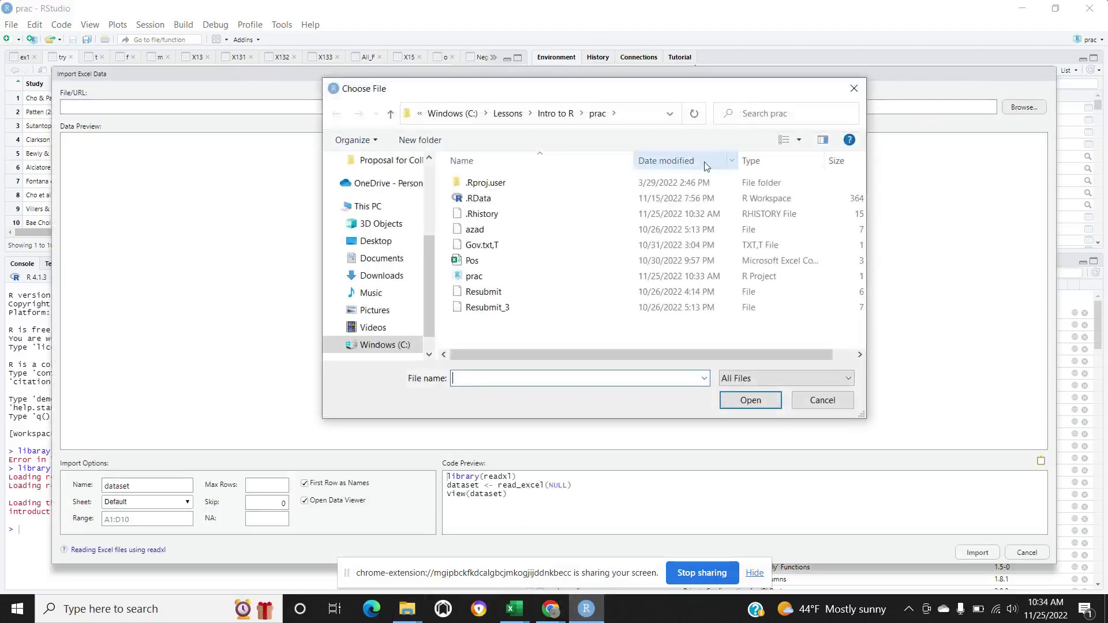
click(375, 241)
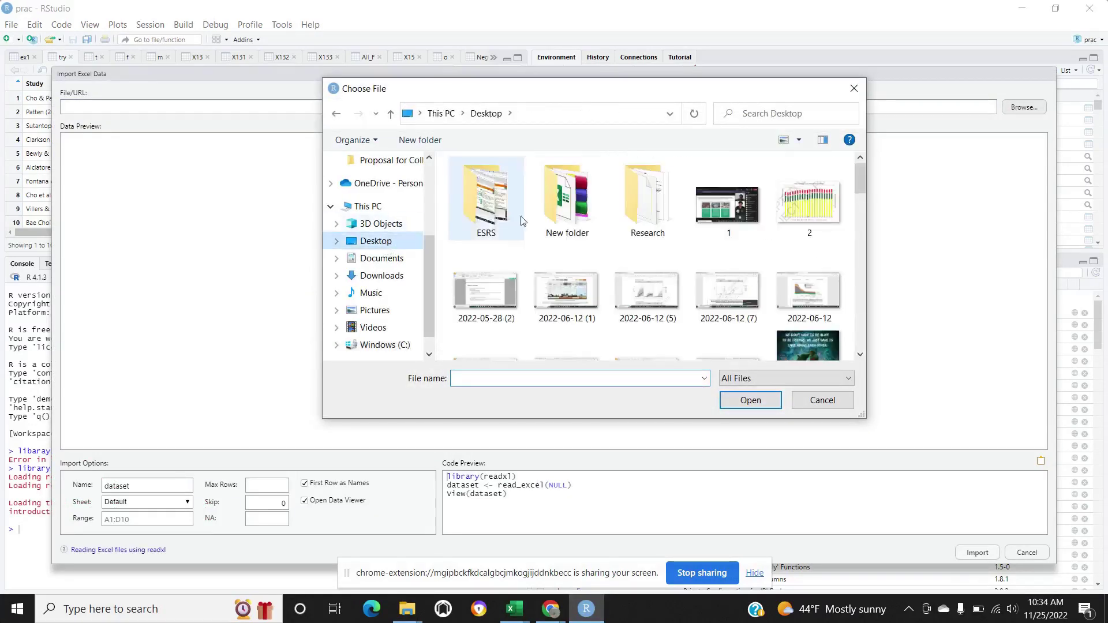
double_click(648, 198)
scroll(554, 259, down, 5)
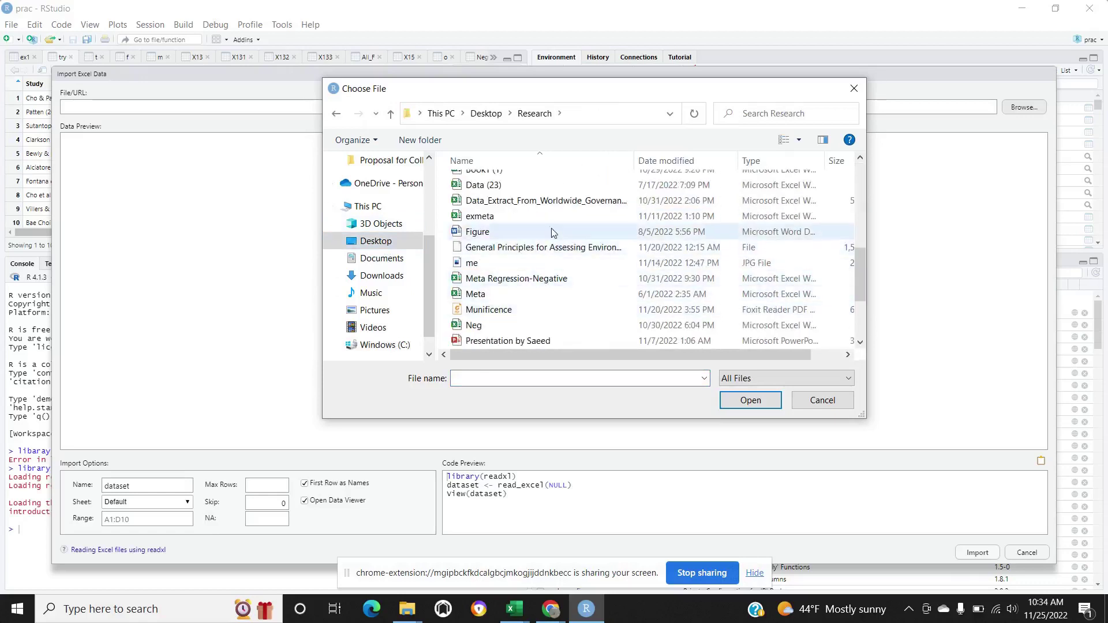
double_click(479, 216)
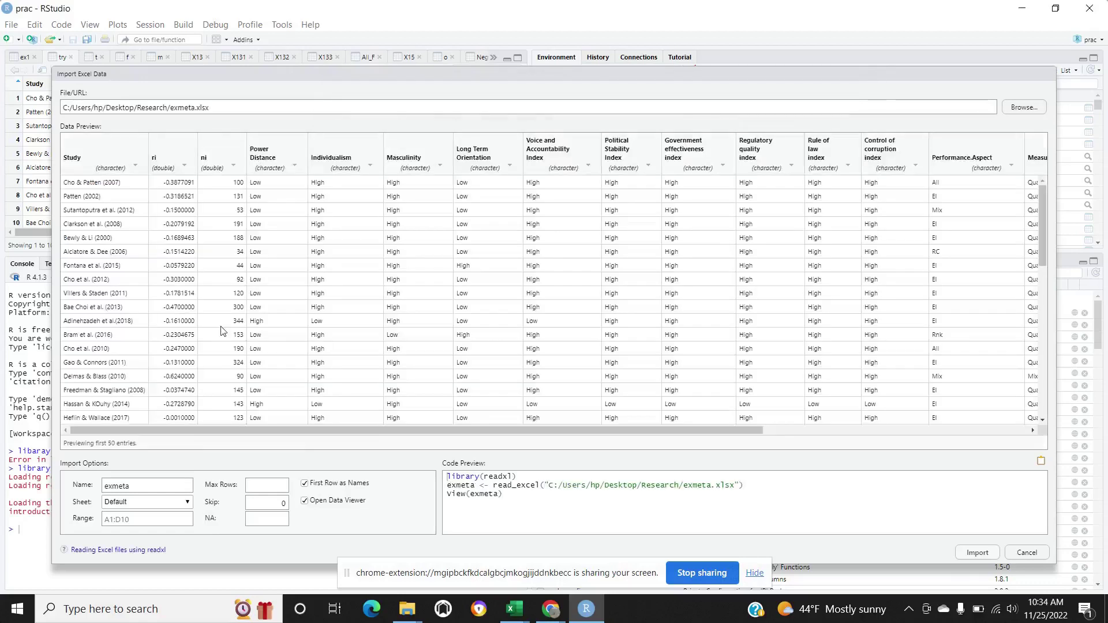
click(168, 519)
text(A1:R)
text(60)
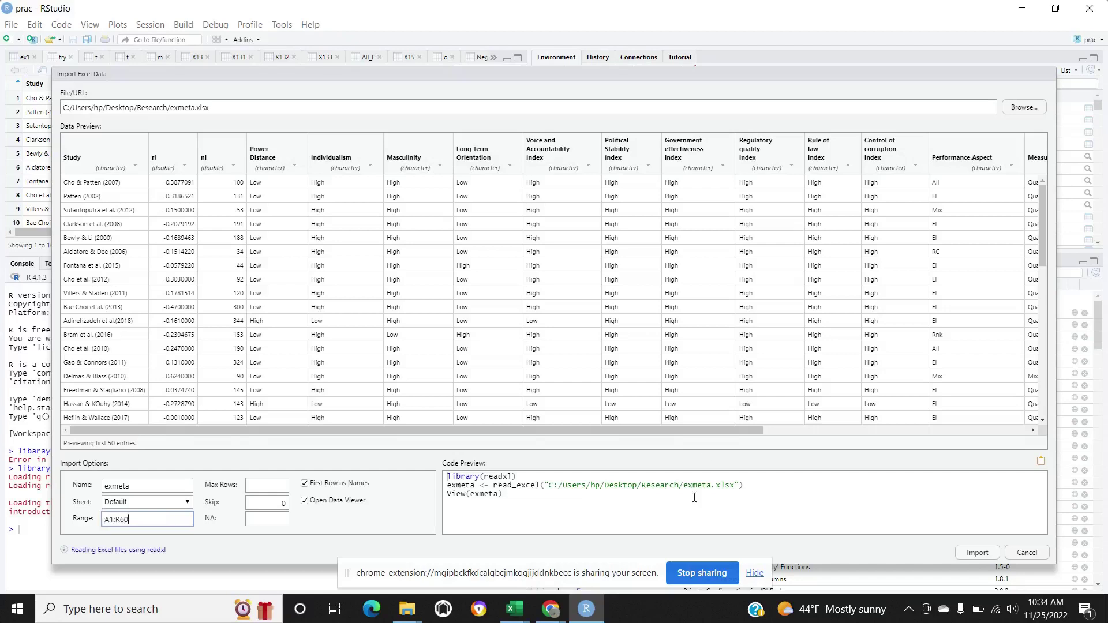
click(1039, 467)
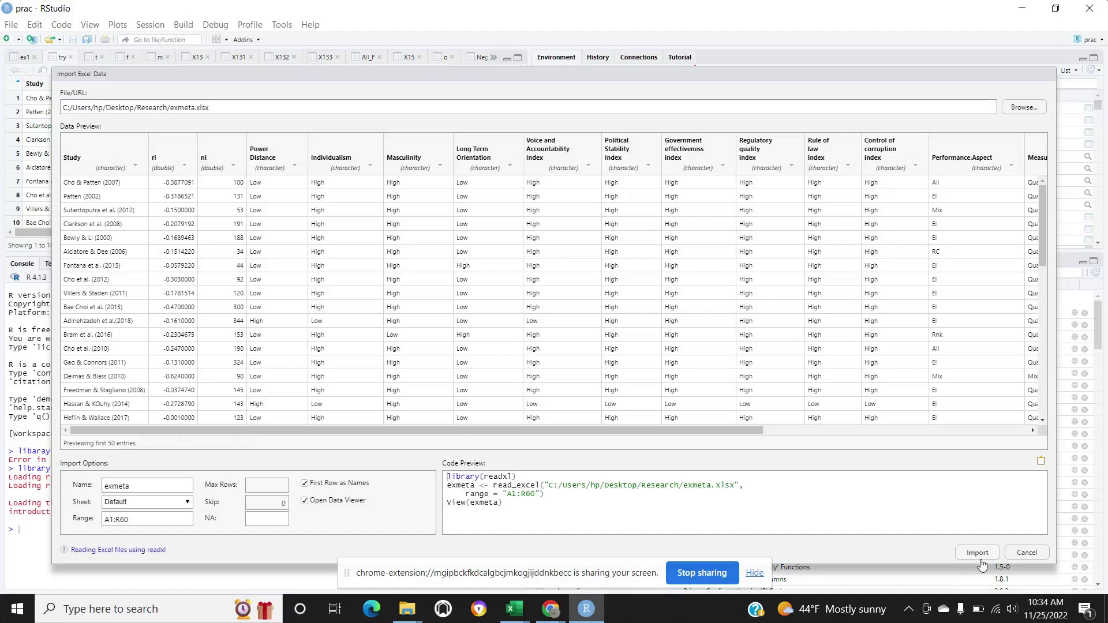
click(1028, 553)
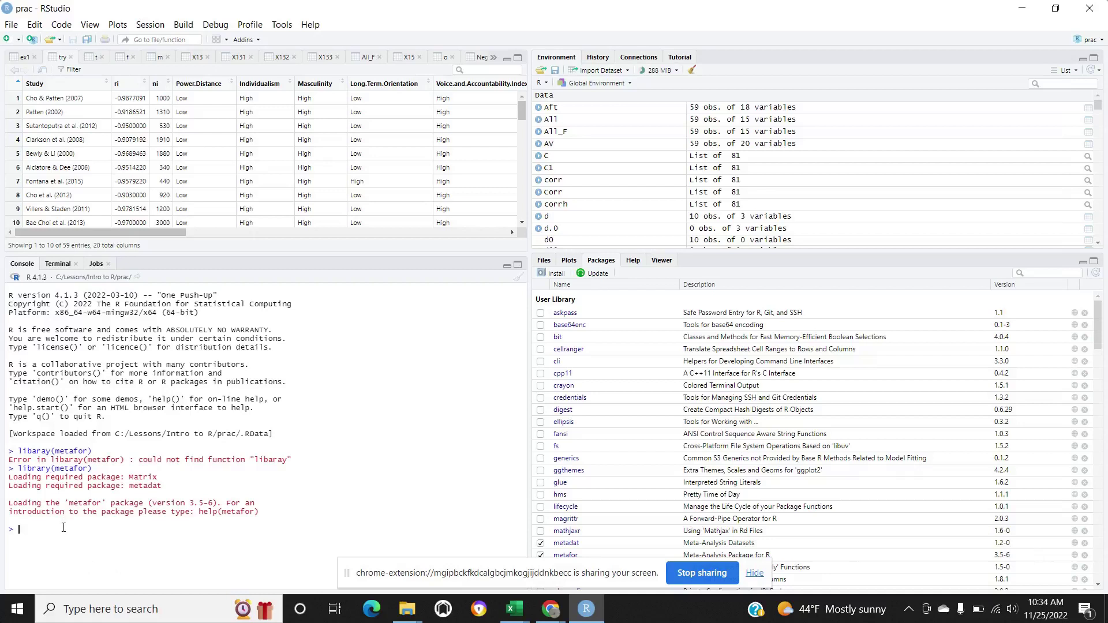
- Import exmeta into the console (59 studies, 18 variables) and preview the open Excel workbooks
text(library(readxl) exmeta <- read_excel("C:/Users/hp/Desktop/Research/exmeta.xlsx",                      range = "A1:R60") View(exmeta))
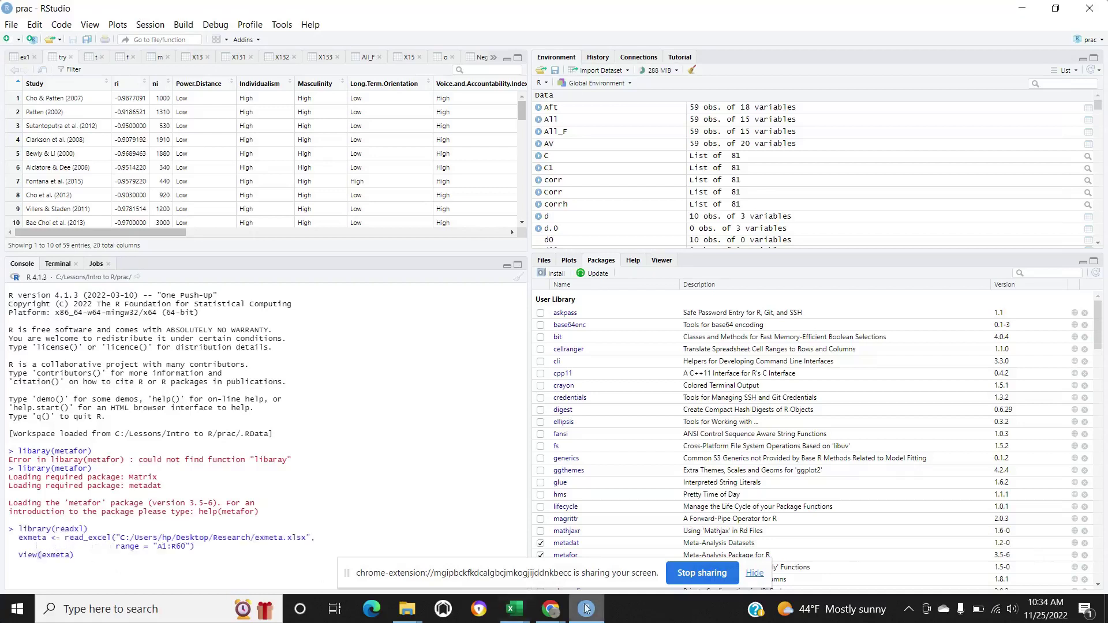
key(Return)
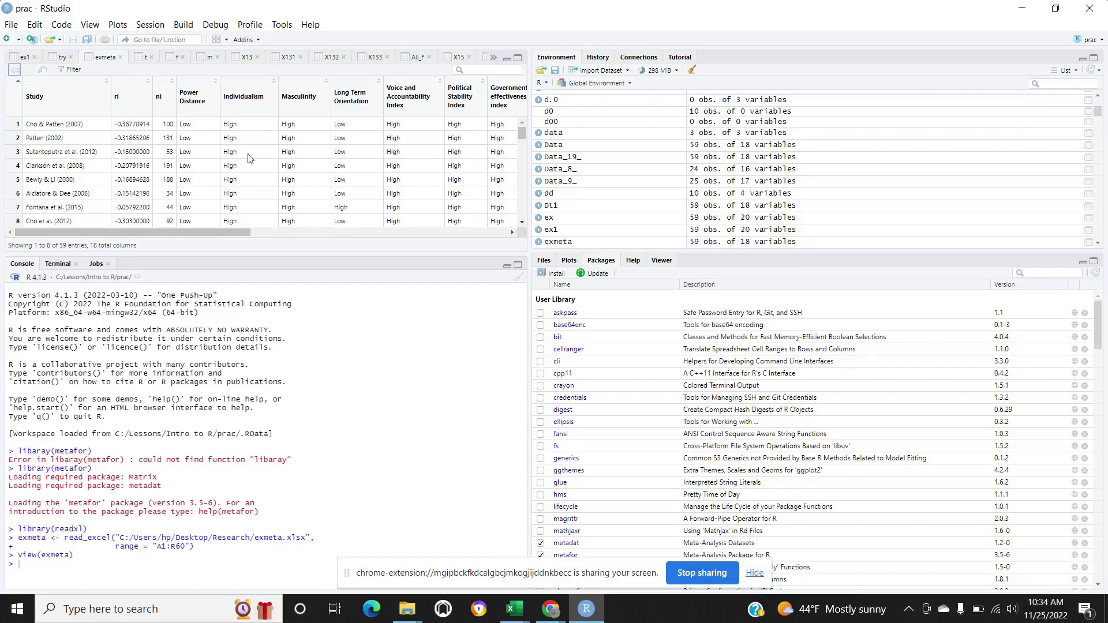
scroll(282, 154, down, 8)
scroll(286, 182, down, 5)
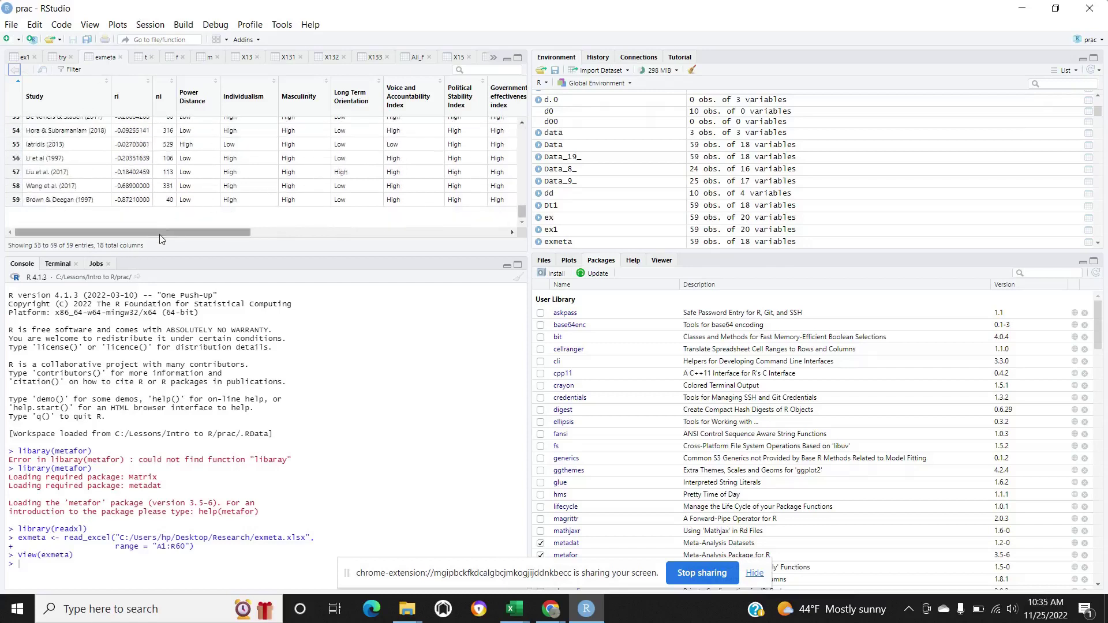
mouse_move(136, 231)
mouse_down()
mouse_move(403, 225)
mouse_move(52, 231)
mouse_up()
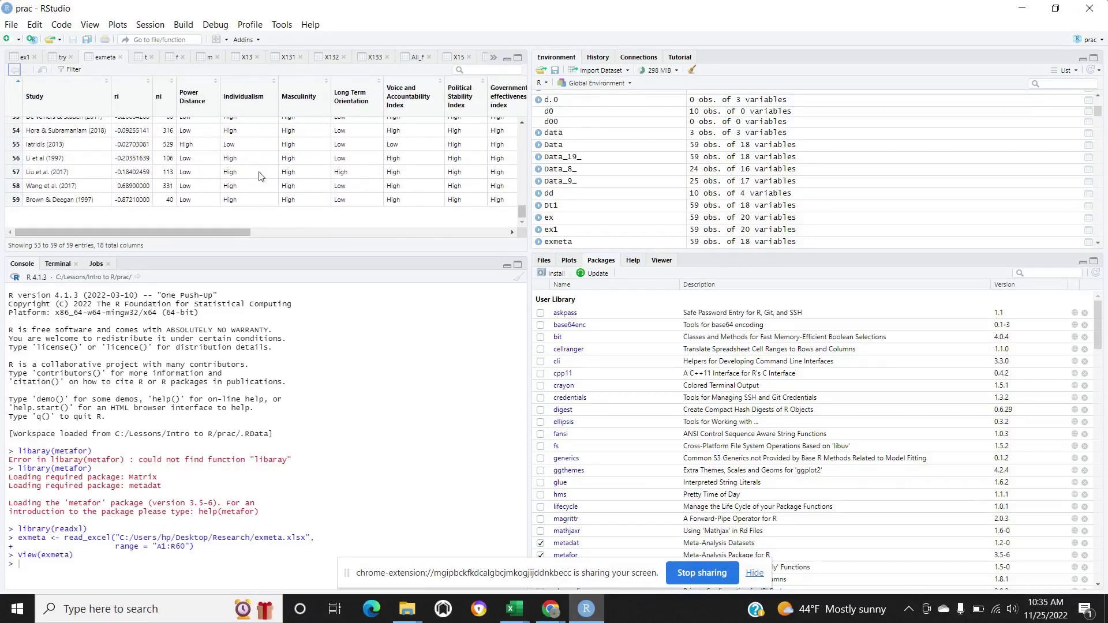
scroll(313, 177, up, 5)
scroll(313, 176, up, 8)
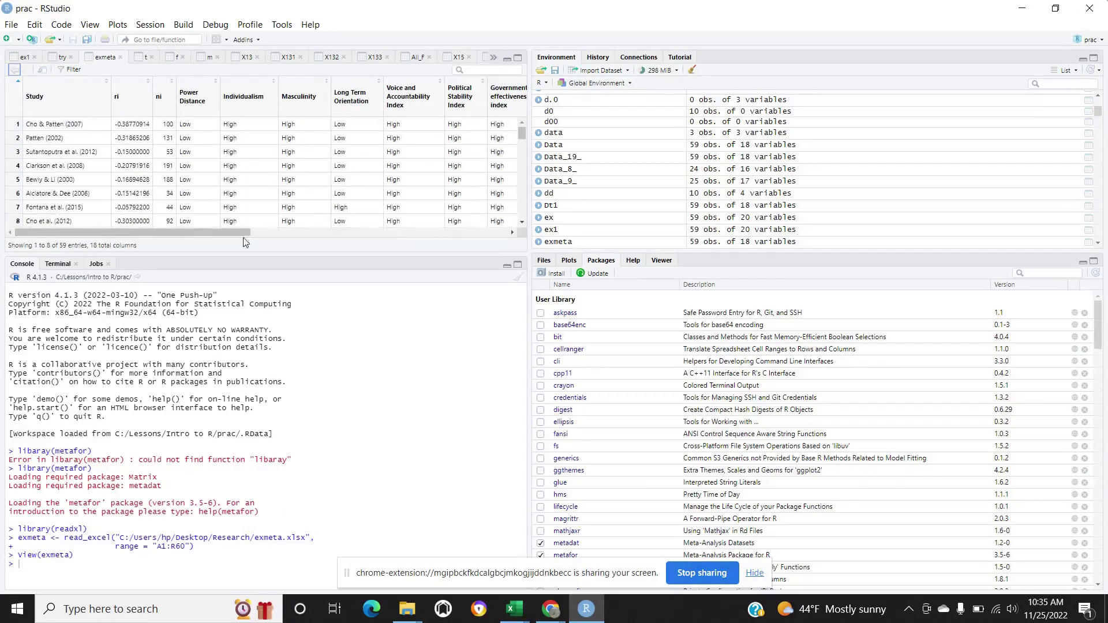
click(78, 567)
mouse_move(183, 231)
mouse_down()
mouse_move(509, 218)
mouse_move(130, 231)
mouse_up()
click(513, 608)
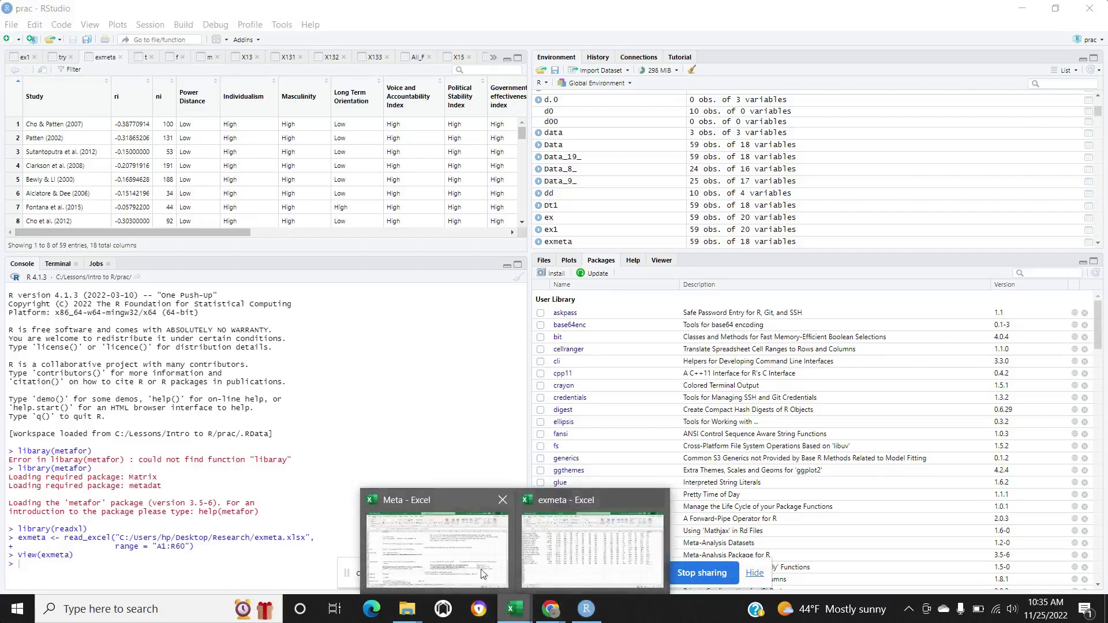
- Check the Meta notes, then run escalc with measure ZCOR on ri and ni into exmeta
click(437, 545)
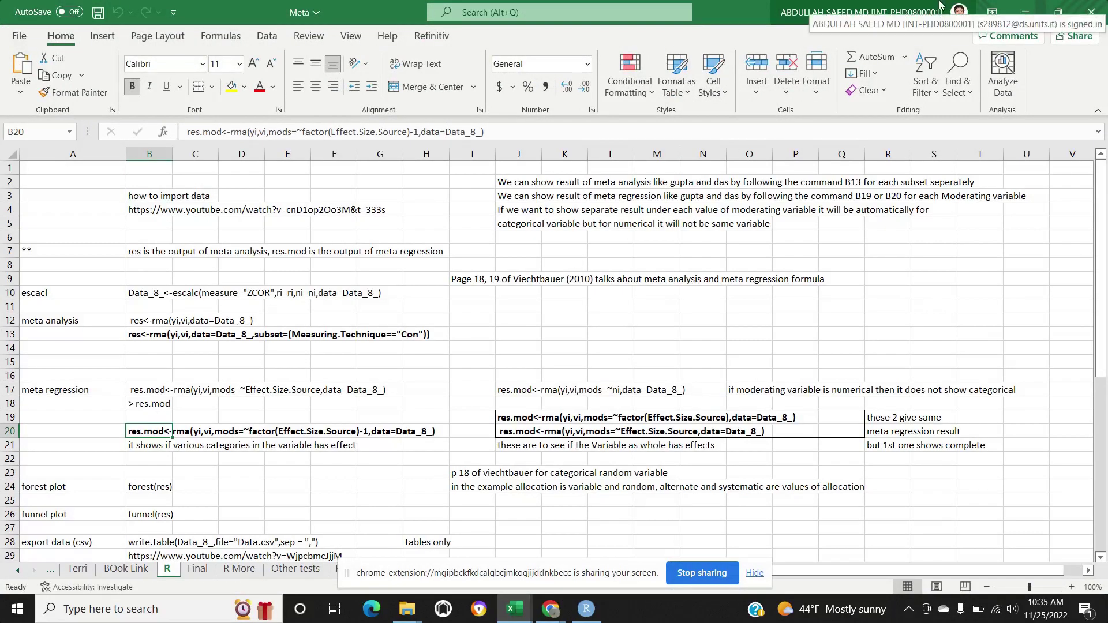
click(1028, 11)
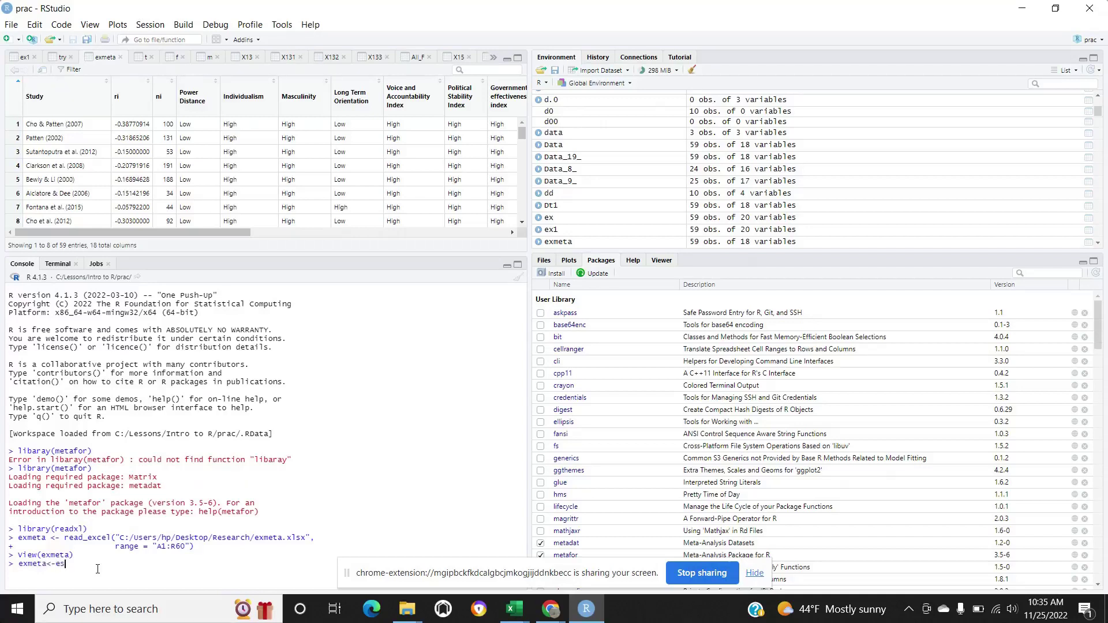
text(calc)
text(()
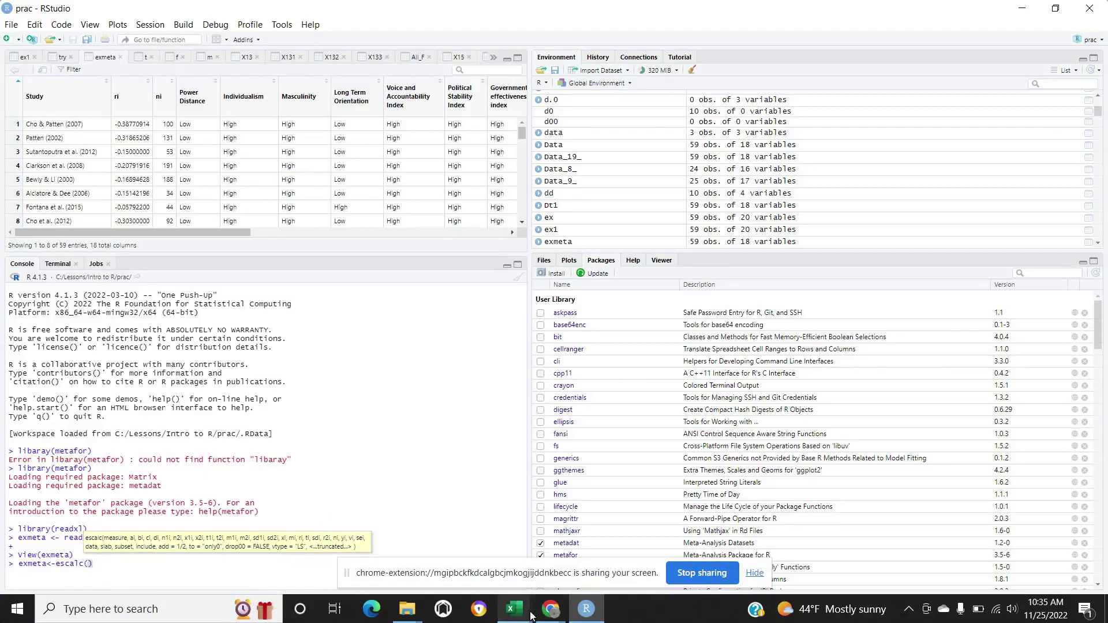
mouse_move(511, 608)
click(435, 547)
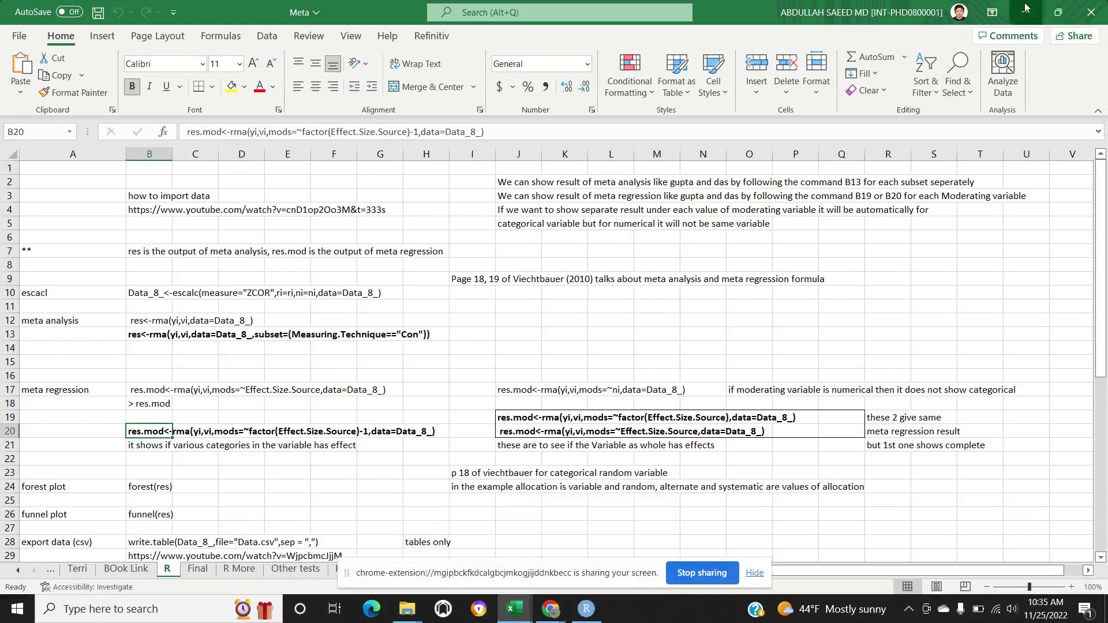
click(1025, 8)
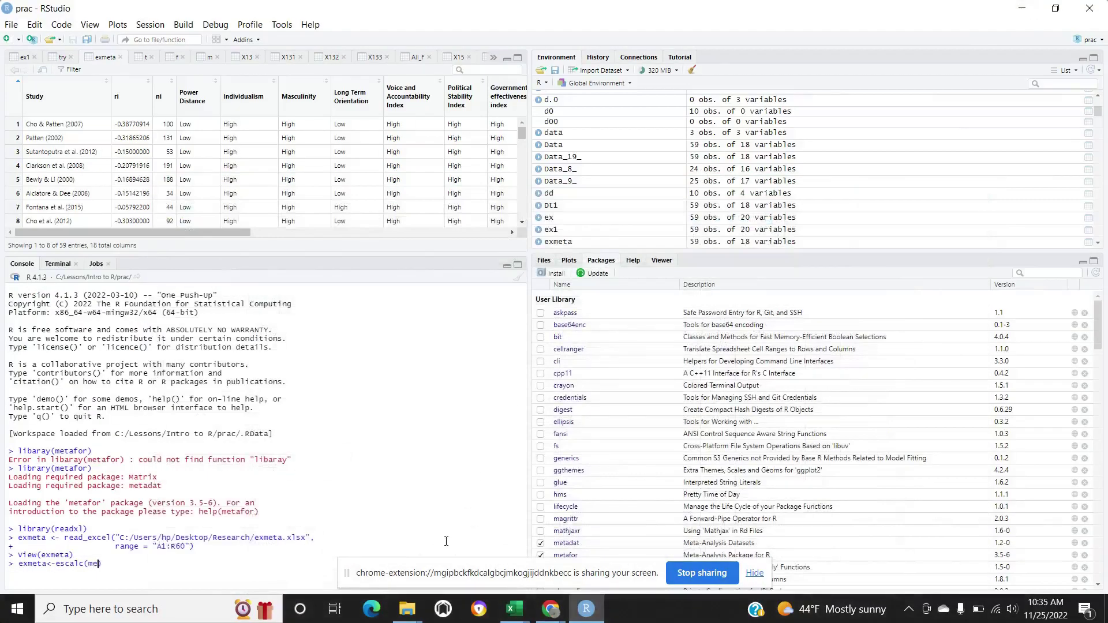
text(measure=")
text(ZCOE)
key(BackSpace)
text(R",ri=ri,)
text(ni=)
text(ni,da)
text(ta=ex)
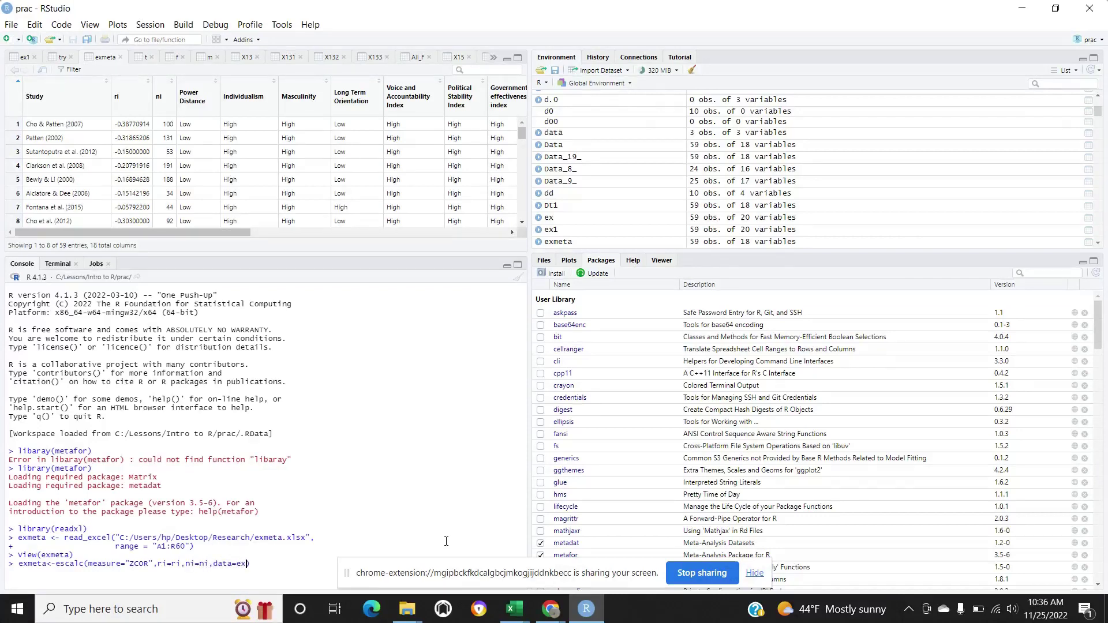
text(meta))
key(Return)
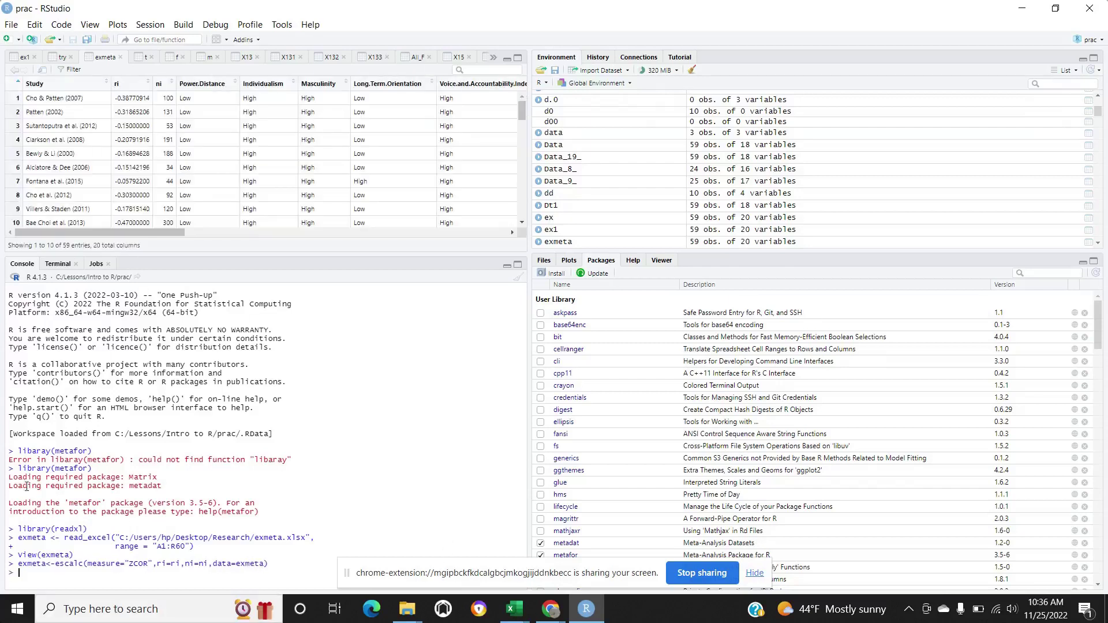
drag(113, 225, 485, 224)
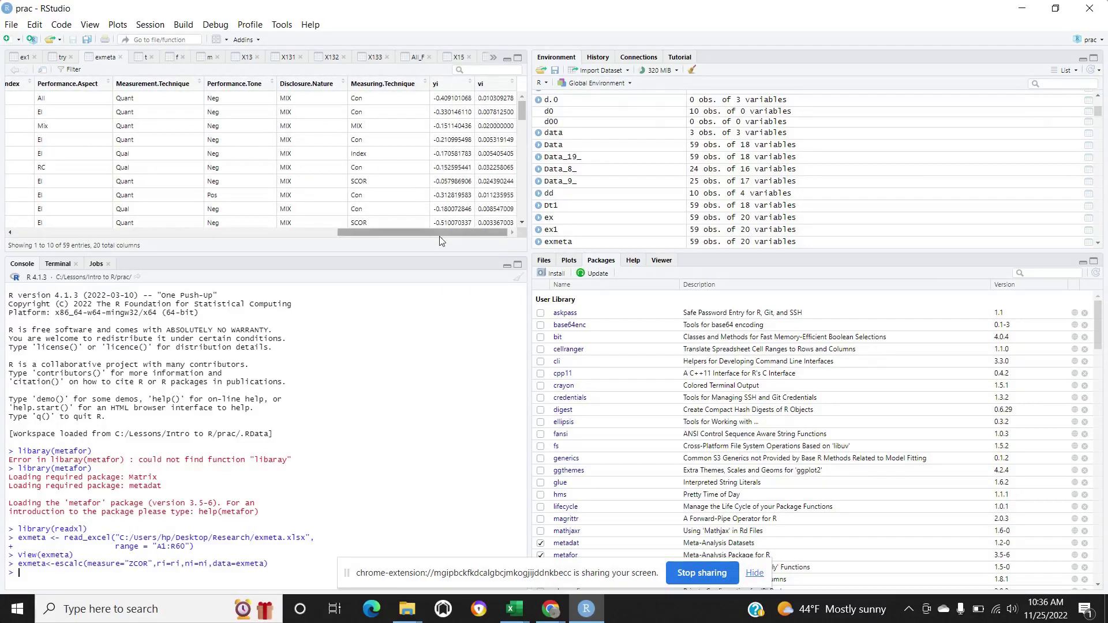
drag(439, 236, 70, 236)
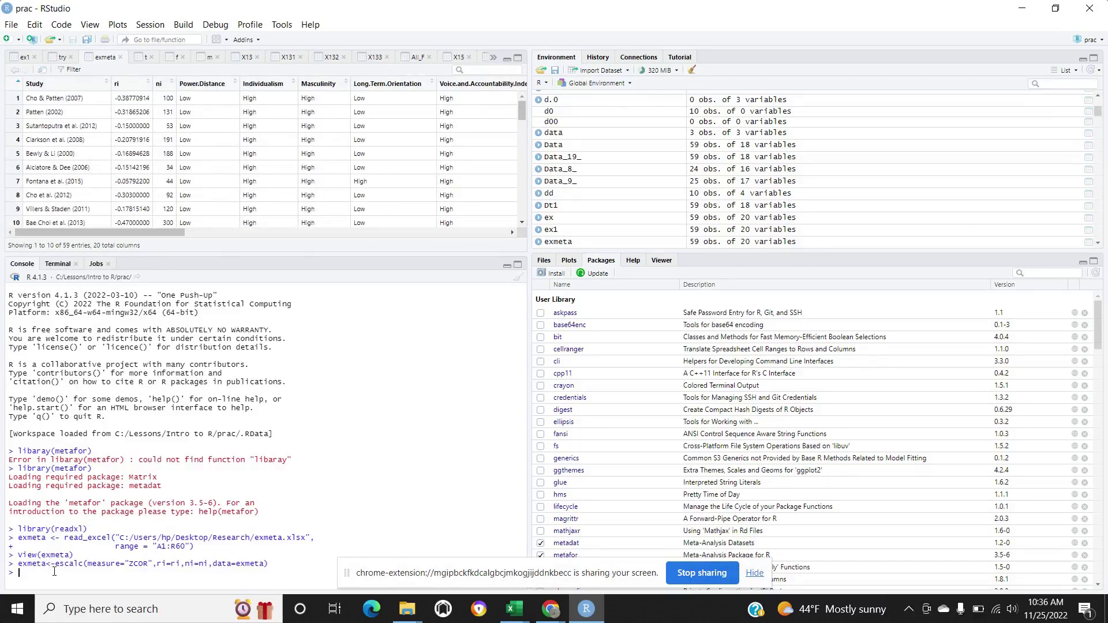
text(meta)
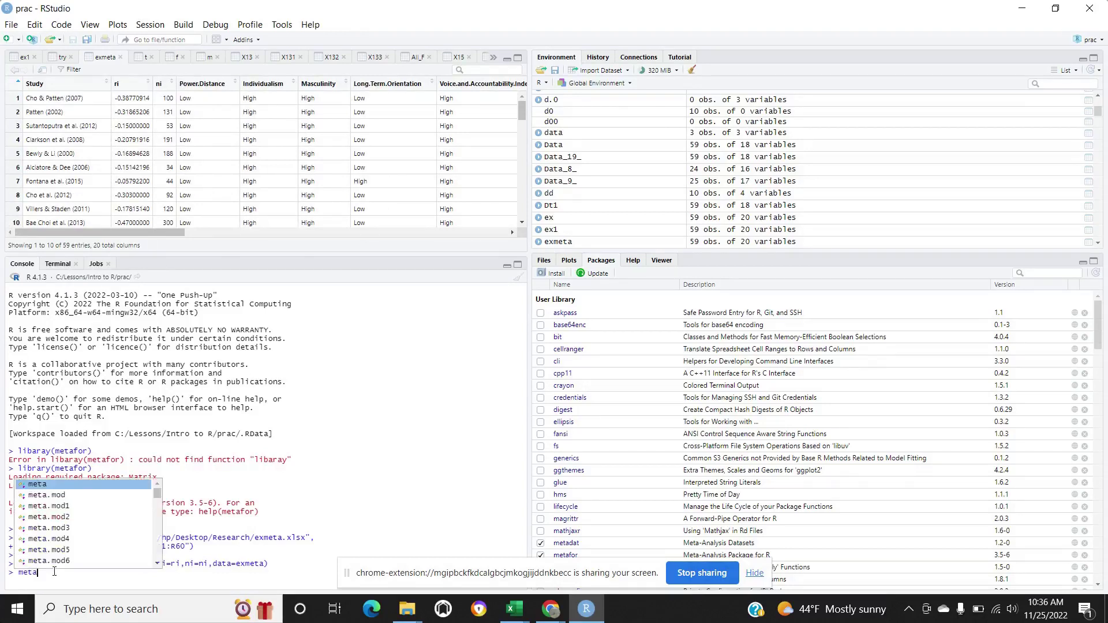
text(<-rm)
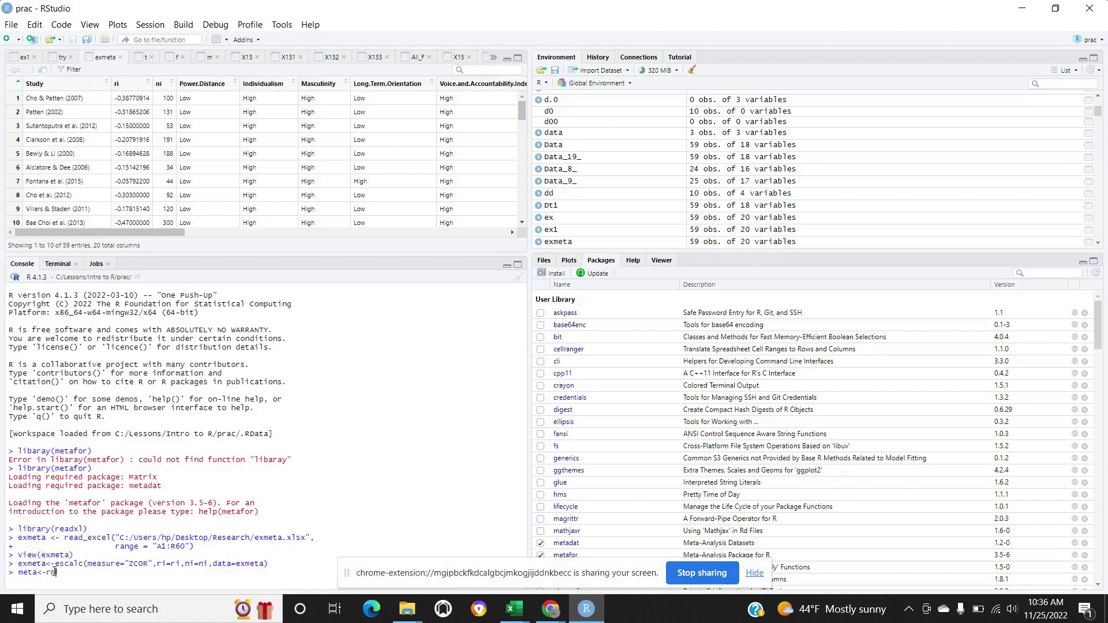
text(a()
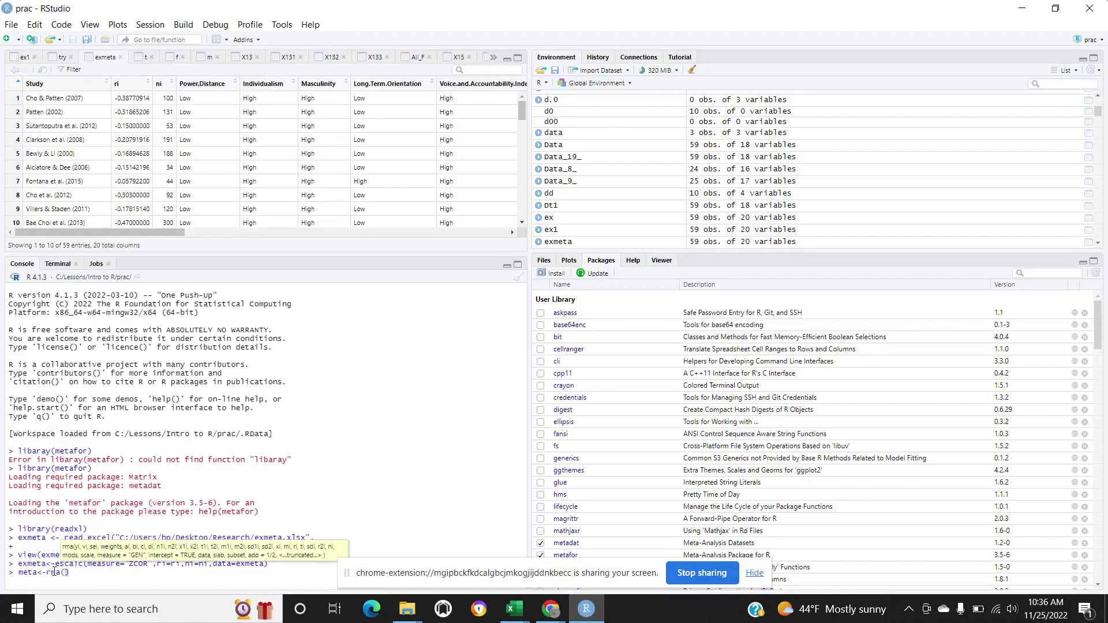
text(yi)
drag(157, 234, 259, 234)
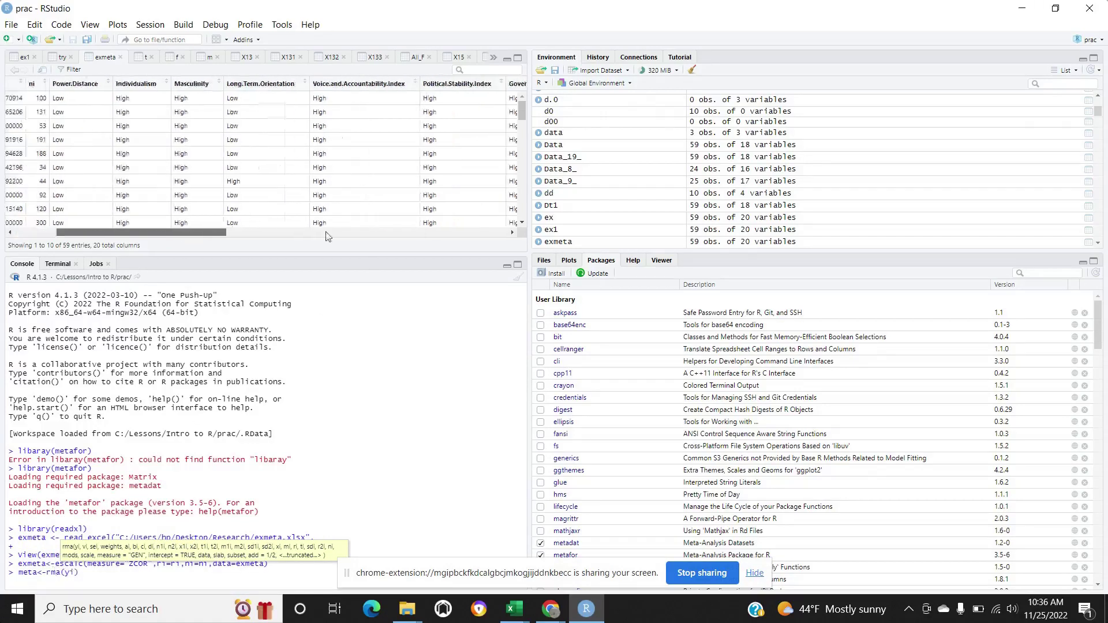
mouse_move(388, 234)
mouse_down()
mouse_move(451, 232)
mouse_move(35, 234)
mouse_up()
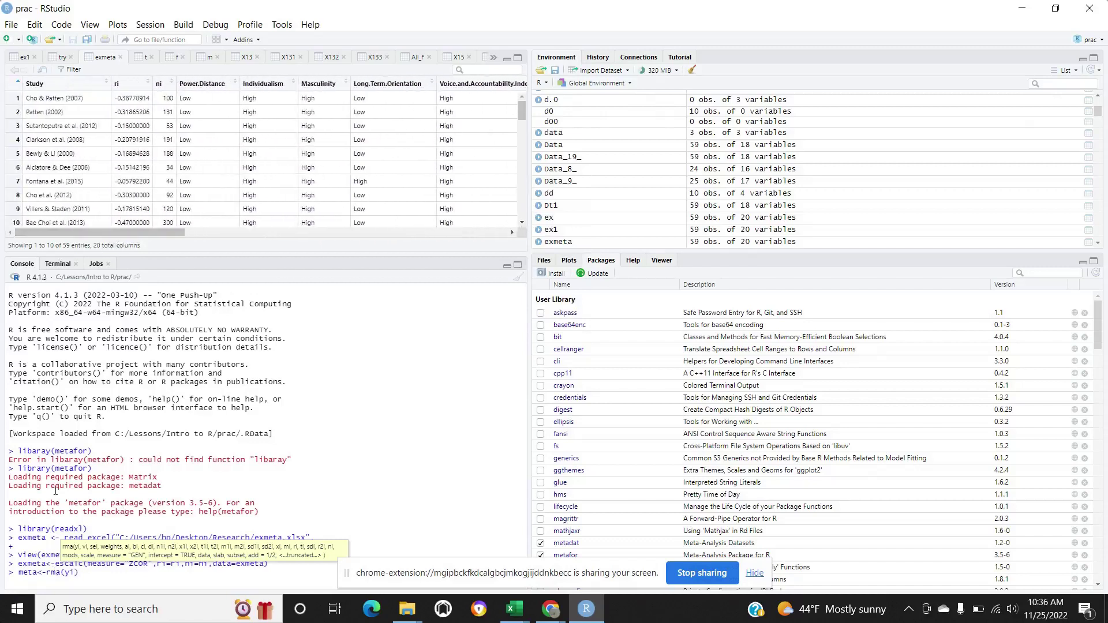
text(,)
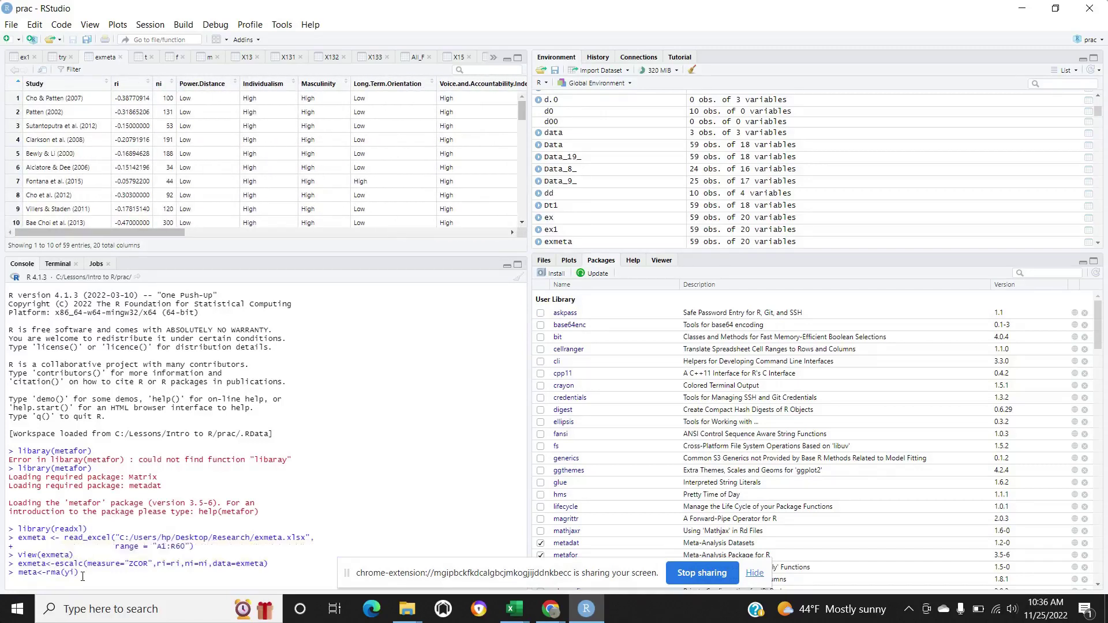
text(,vi,data=)
text(exmeta))
- Run meta<-rma(yi,vi,data=exmeta) to store the random-effects model as meta
key(Return)
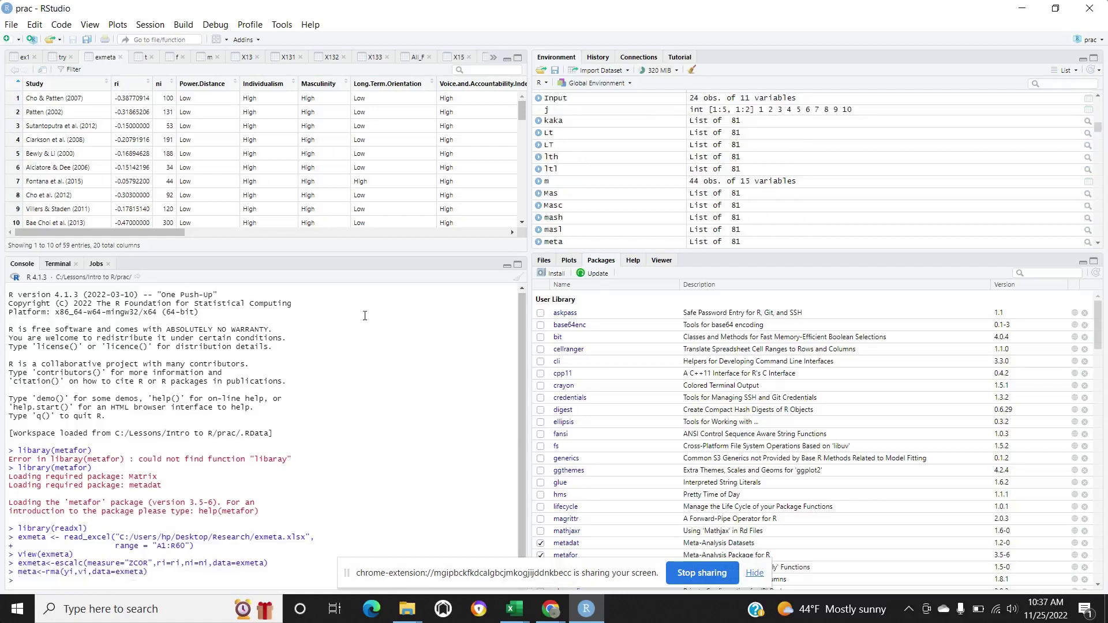
text(meta)
- Print meta (k=59, I² 96.79%) and copy the rma command to the prompt
key(Return)
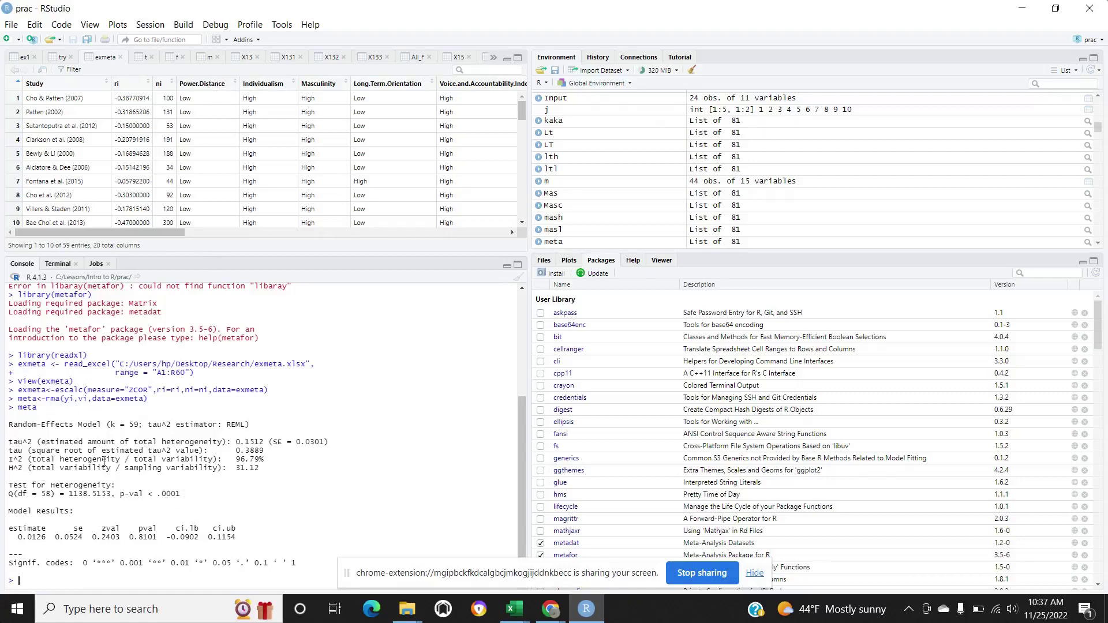
drag(156, 399, 19, 396)
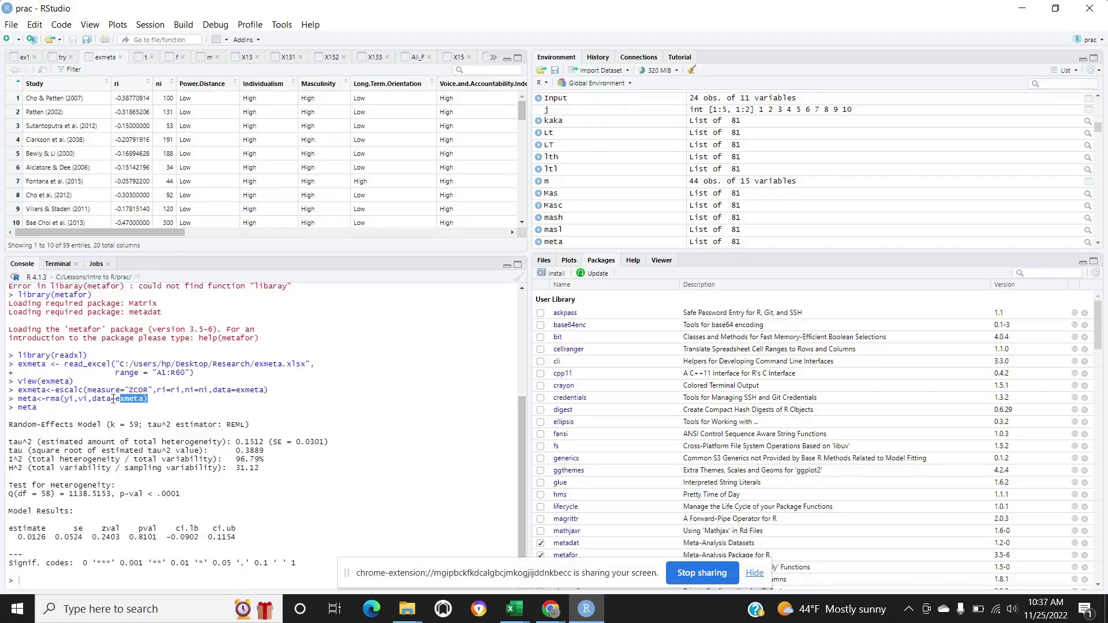
right_click(19, 397)
click(44, 418)
click(41, 580)
right_click(42, 579)
- Paste the rma command as meta1 and consult the Meta notes for subset syntax
click(96, 522)
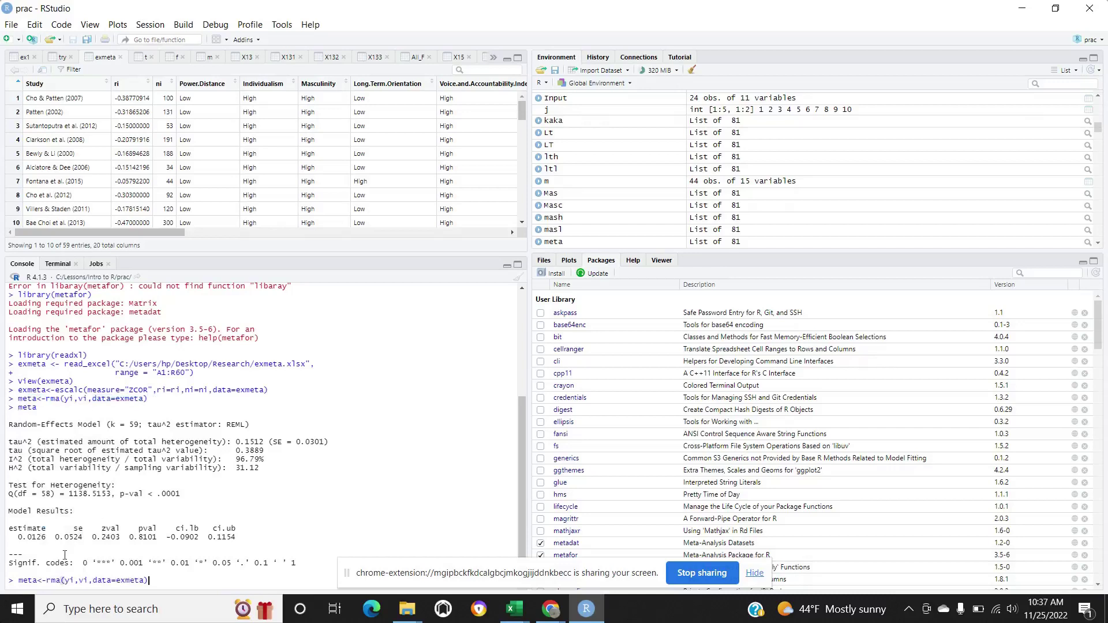
click(39, 581)
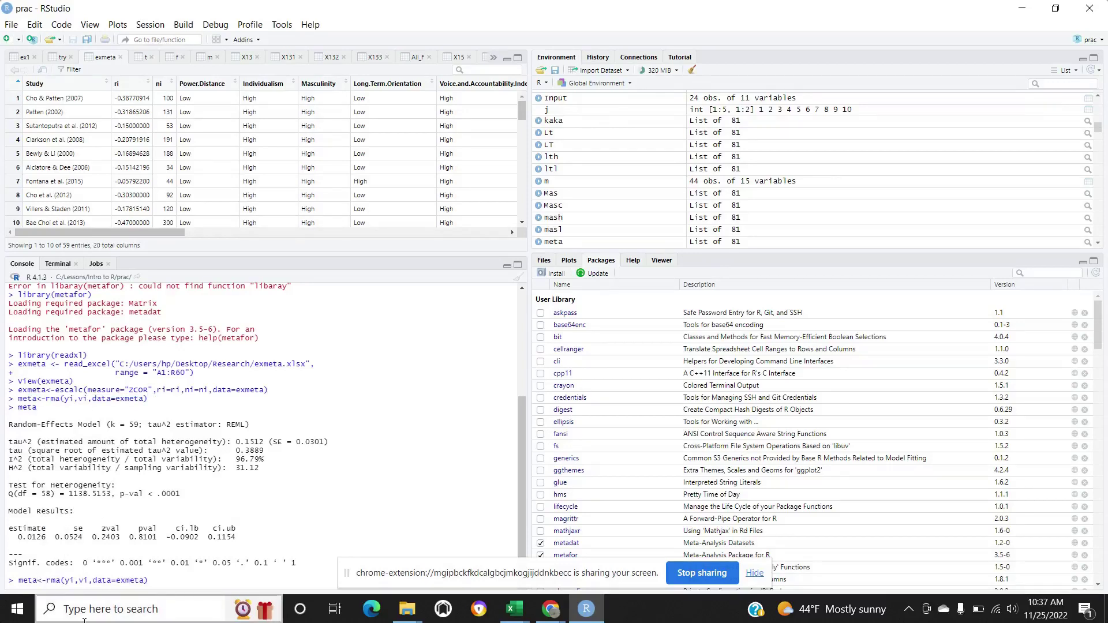
text(1)
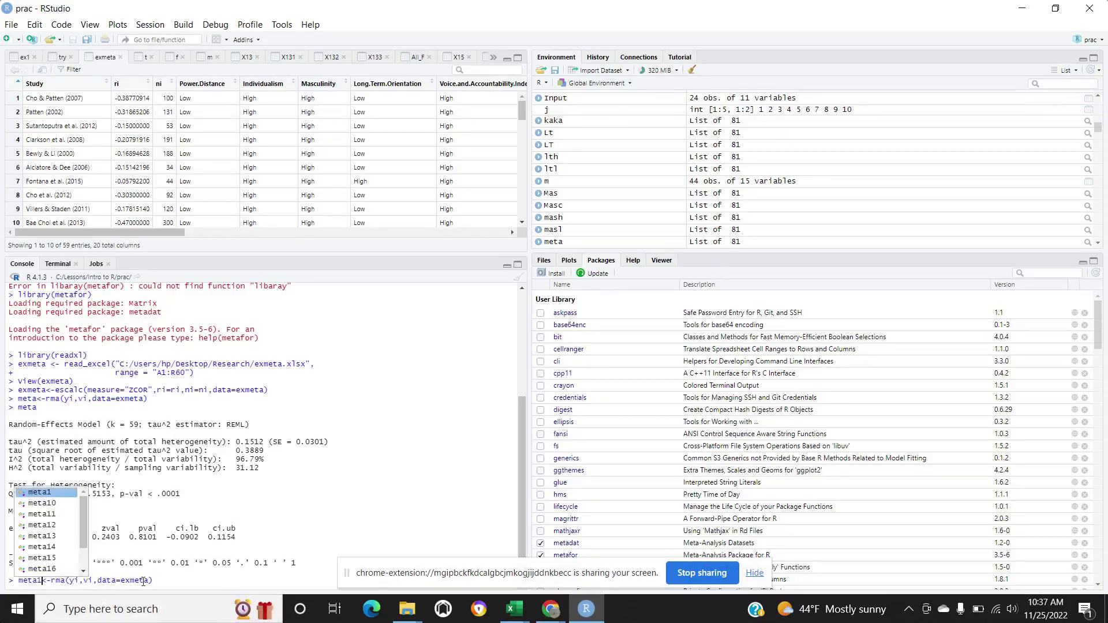
click(512, 611)
click(433, 537)
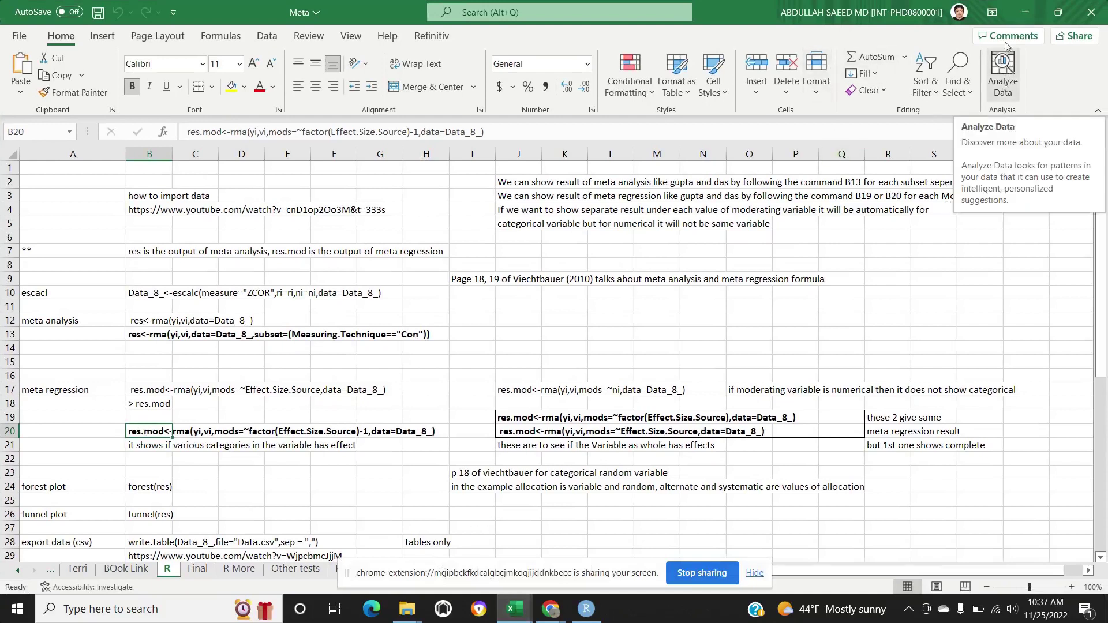
click(1023, 7)
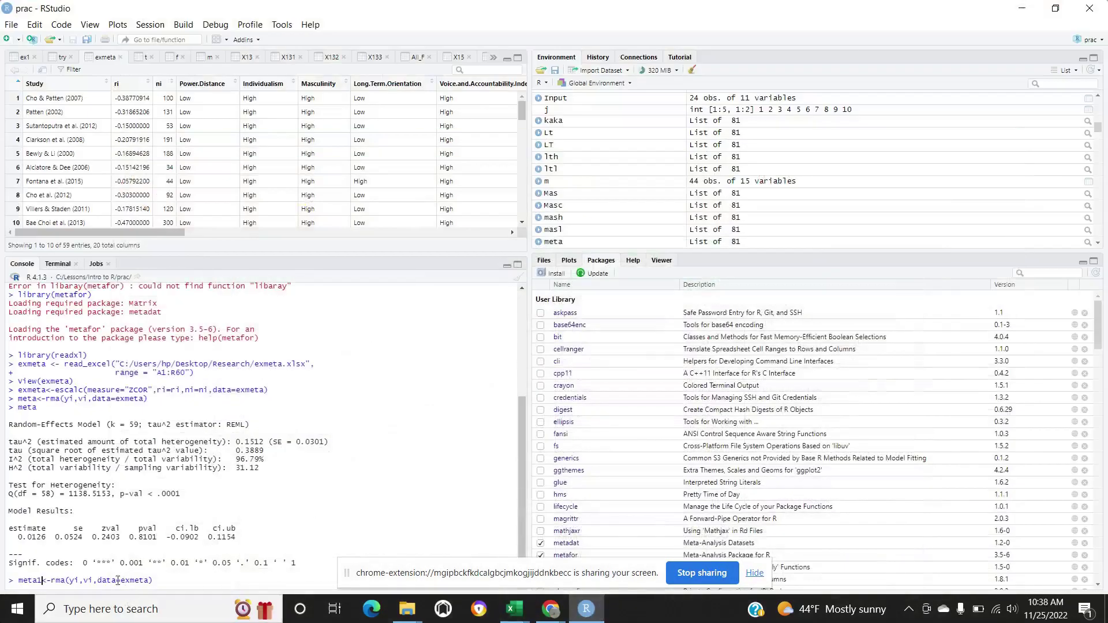
click(152, 580)
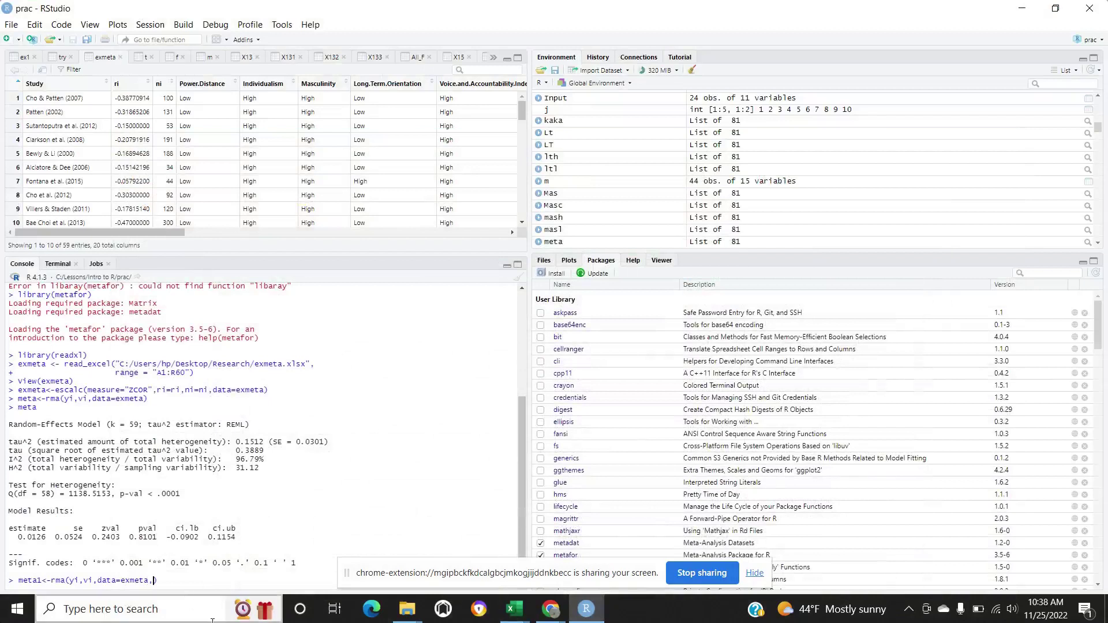
text(,subset)
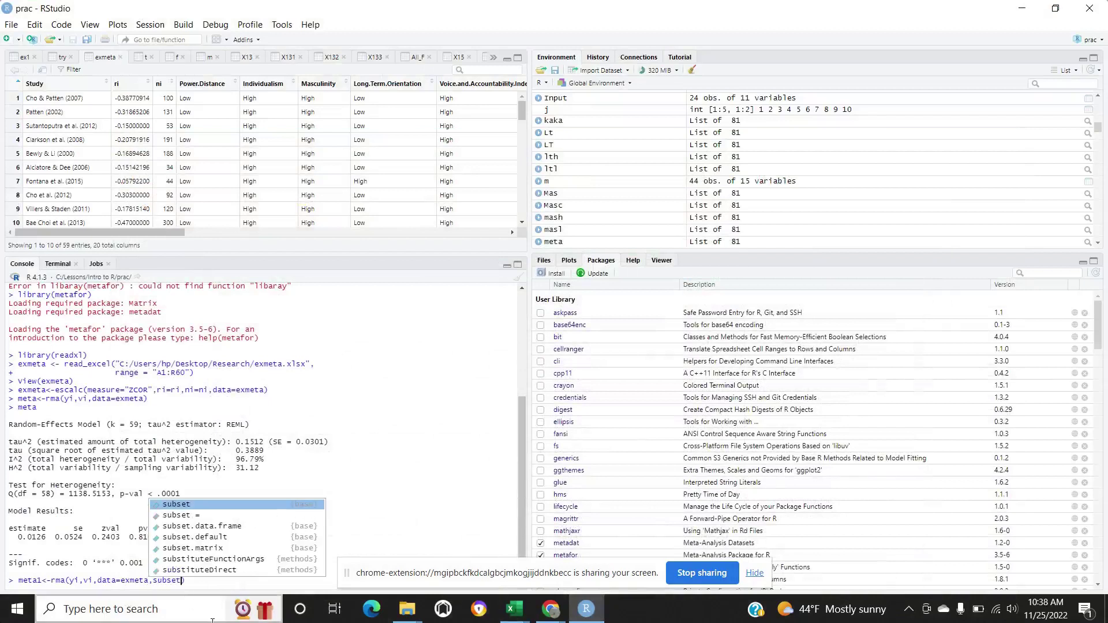
text(=)
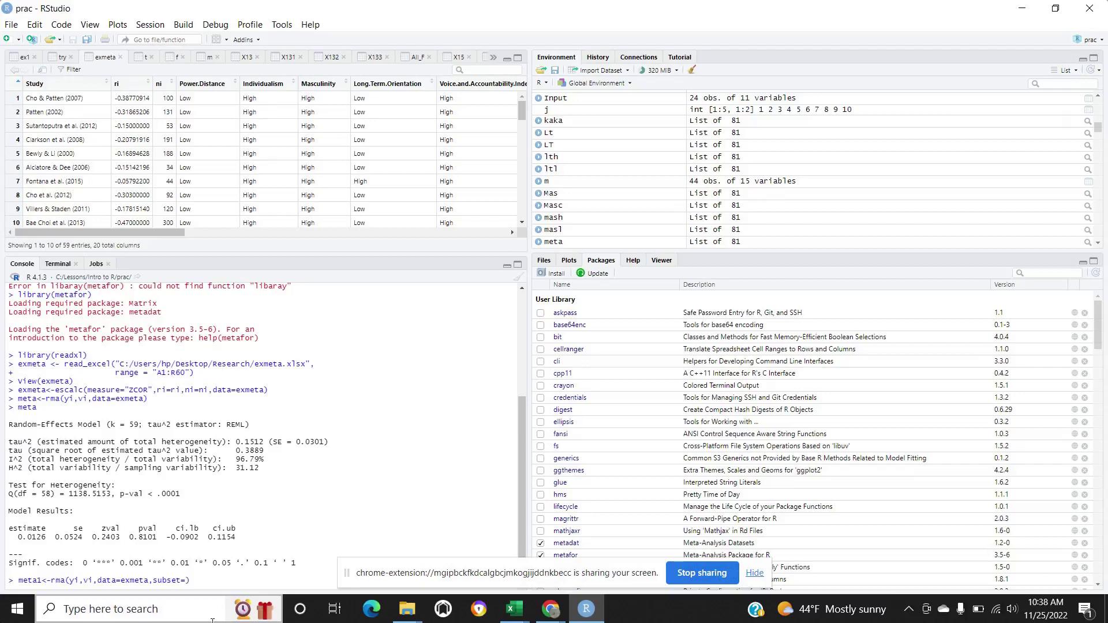
text(")
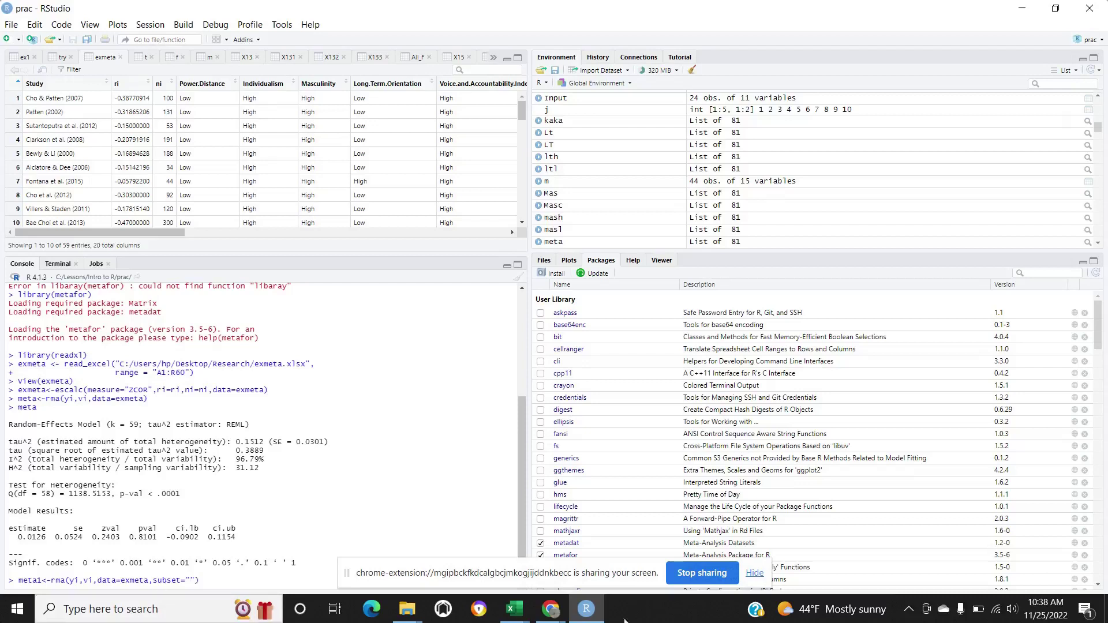
click(513, 609)
click(426, 530)
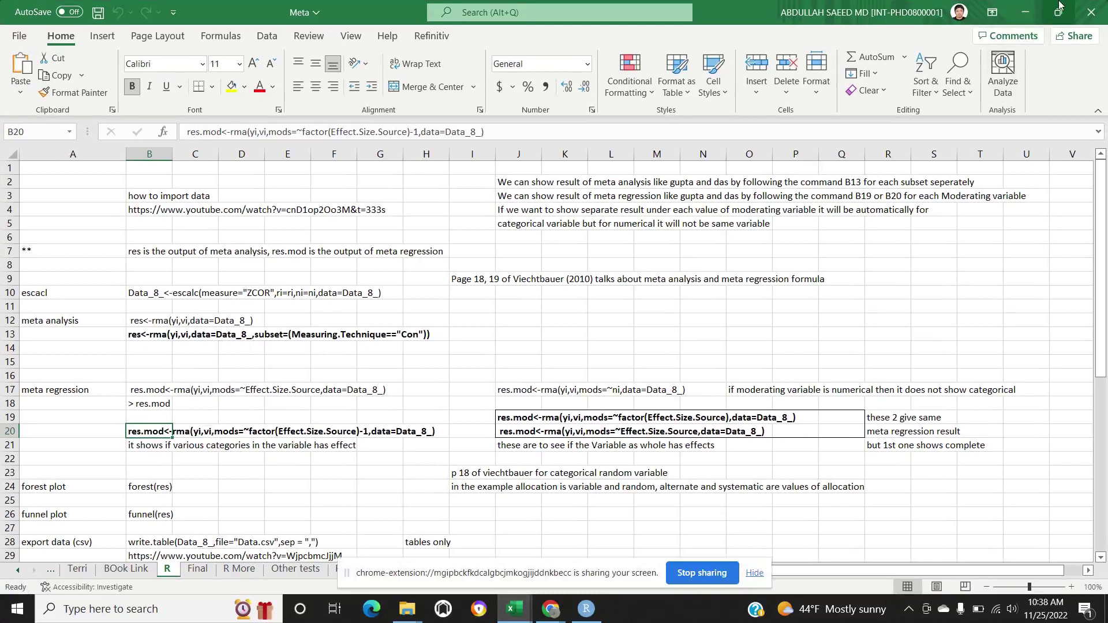
click(1026, 9)
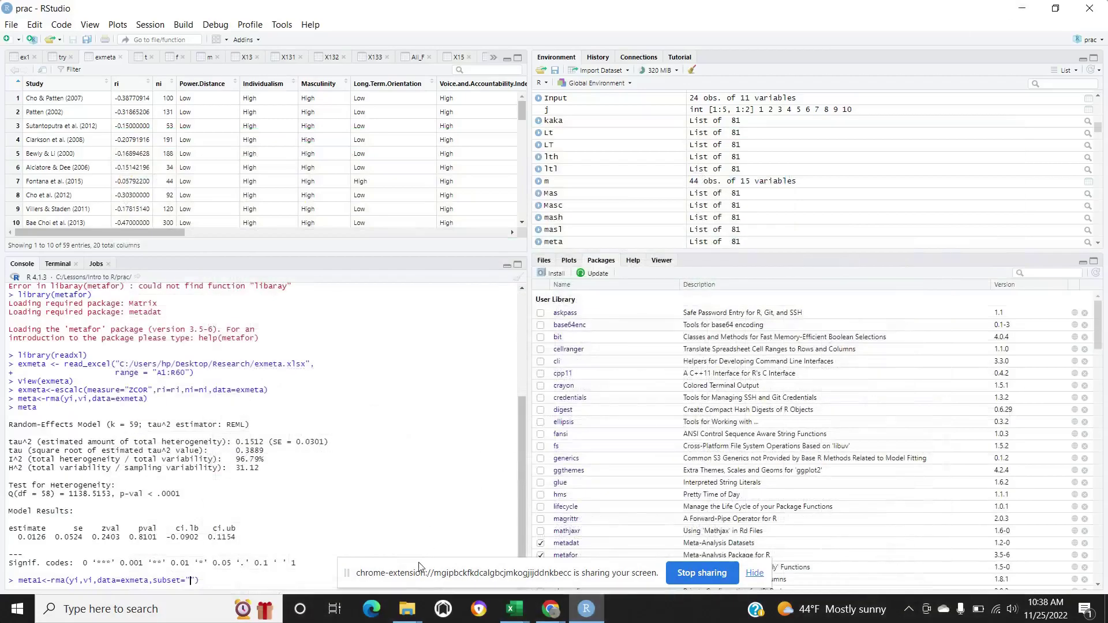
text(Power)
text(.Distan)
text(ce)
- Fit meta1 with subset=(Power.Distance)=="High", removing the stray quotes first
click(436, 547)
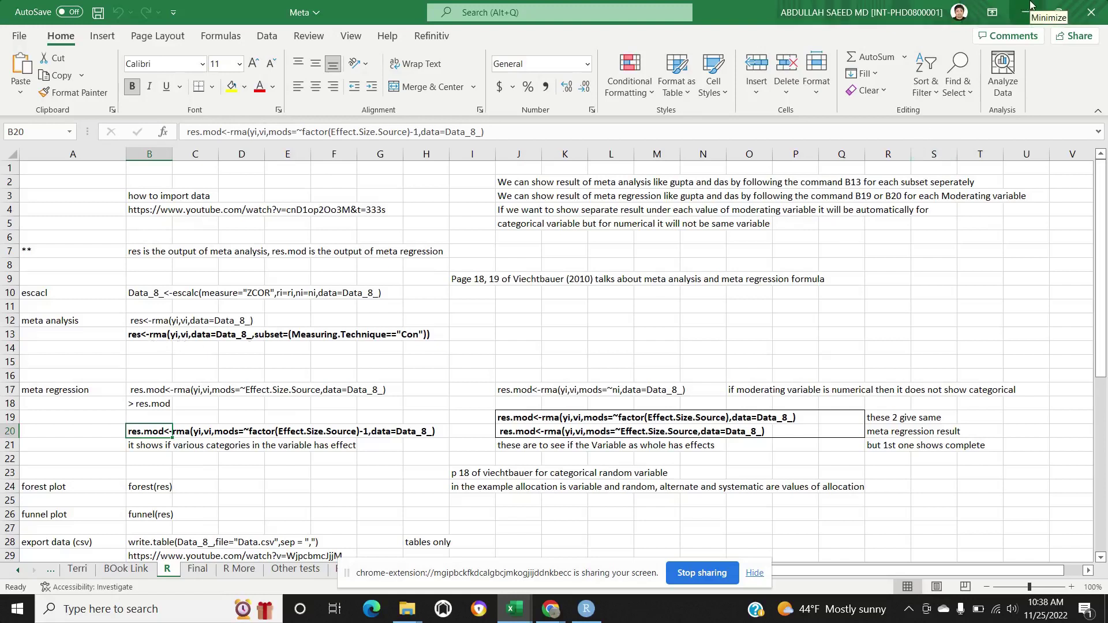
click(1029, 8)
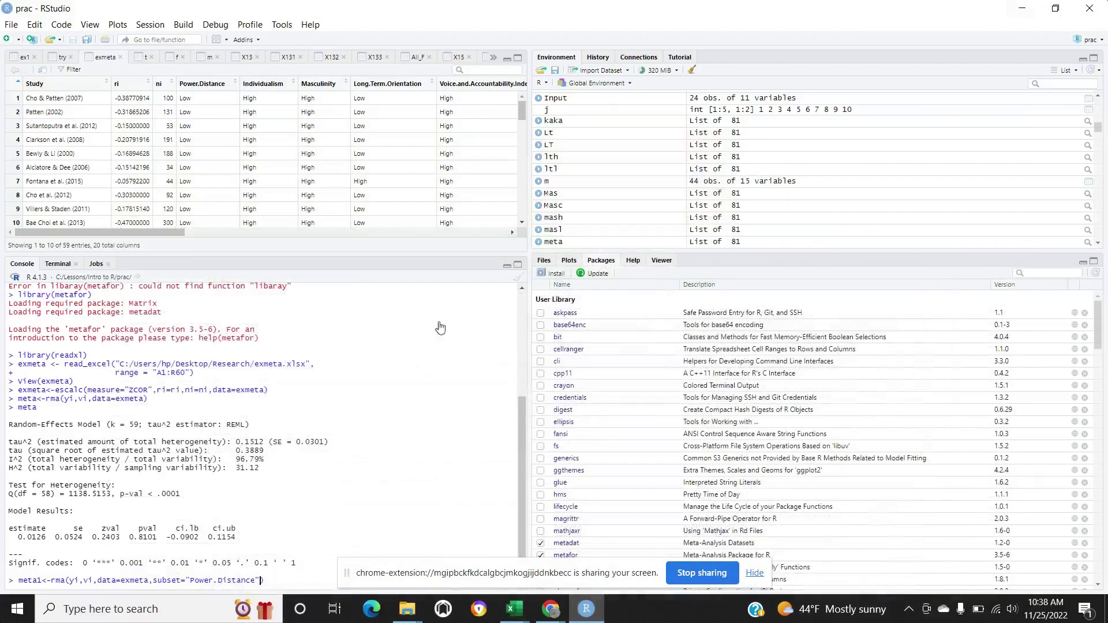
click(191, 580)
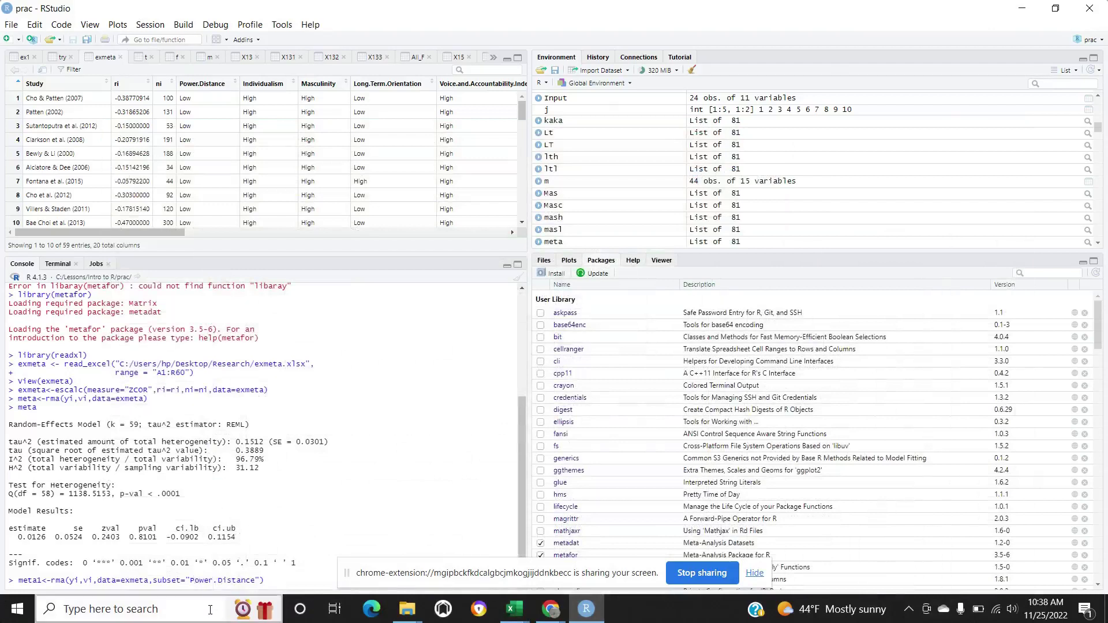
key(BackSpace)
text(()
key(BackSpace)
text(=="High")
text())
key(Return)
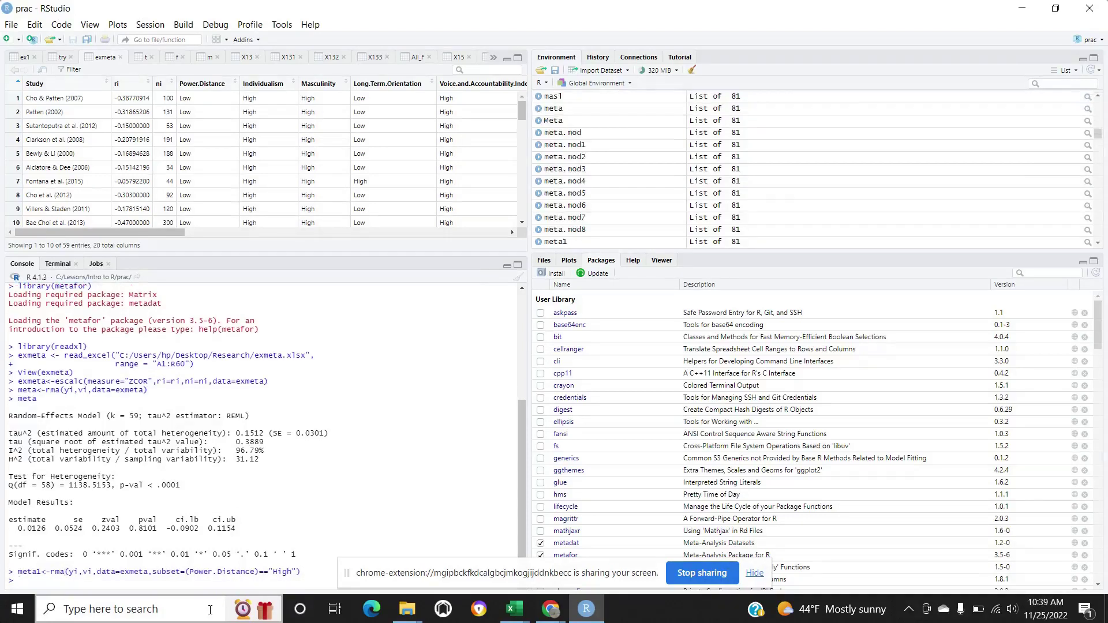
text(meta1)
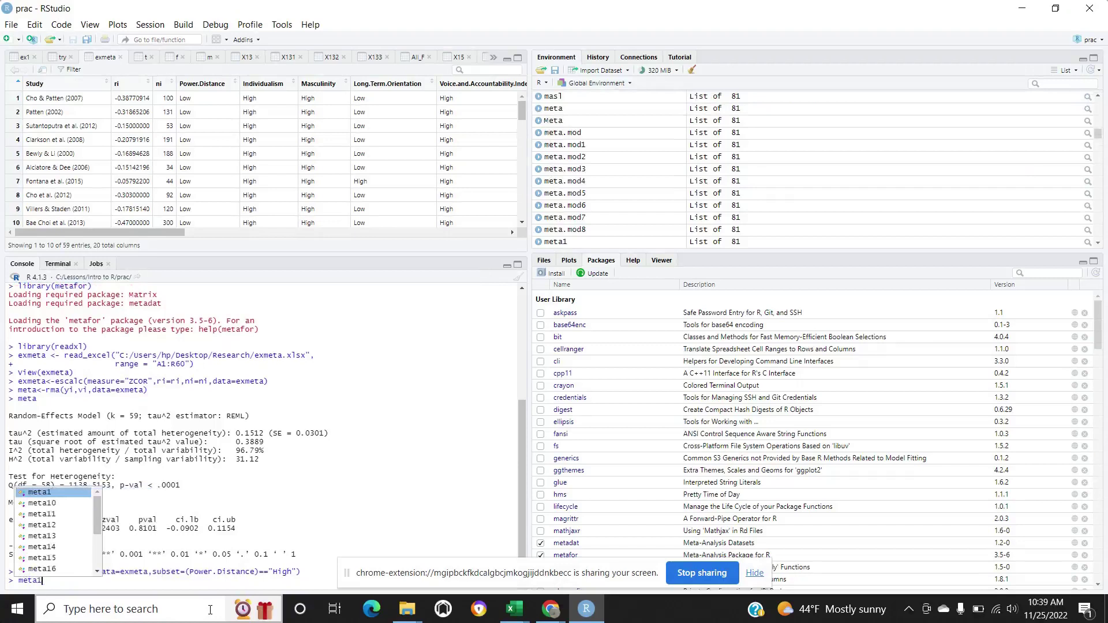
- Print meta1 and highlight its p-value 0.0458 and study count of 12
key(Return)
key(Return)
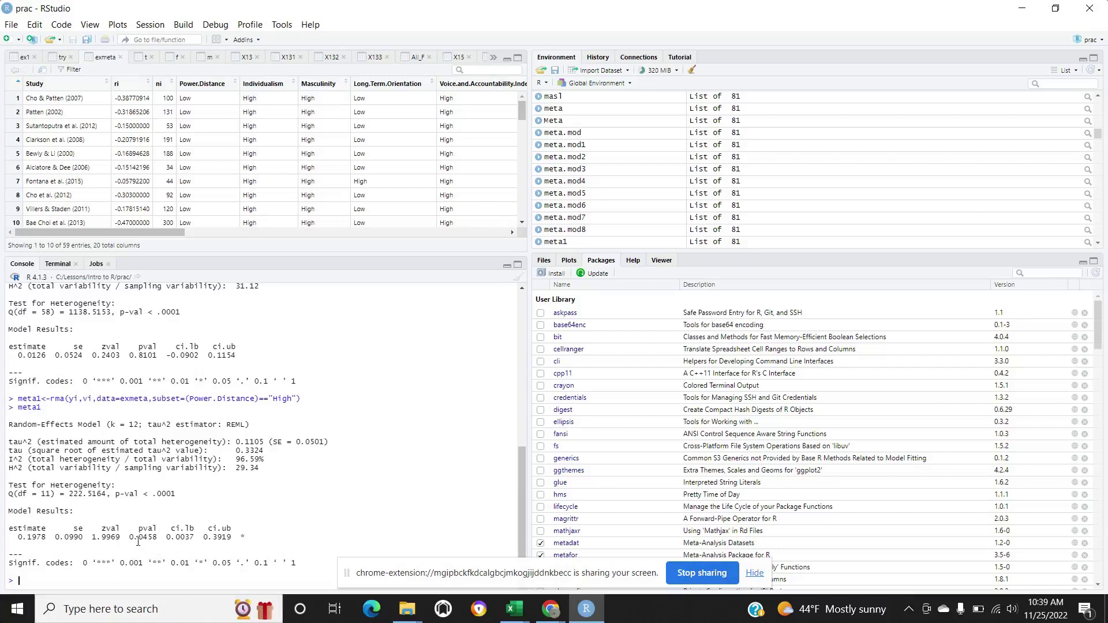
drag(131, 536, 169, 537)
drag(128, 425, 161, 425)
click(151, 449)
- Copy the factor-based meta-regression command from Meta notes cell B20, then hide Excel
mouse_move(511, 608)
click(401, 545)
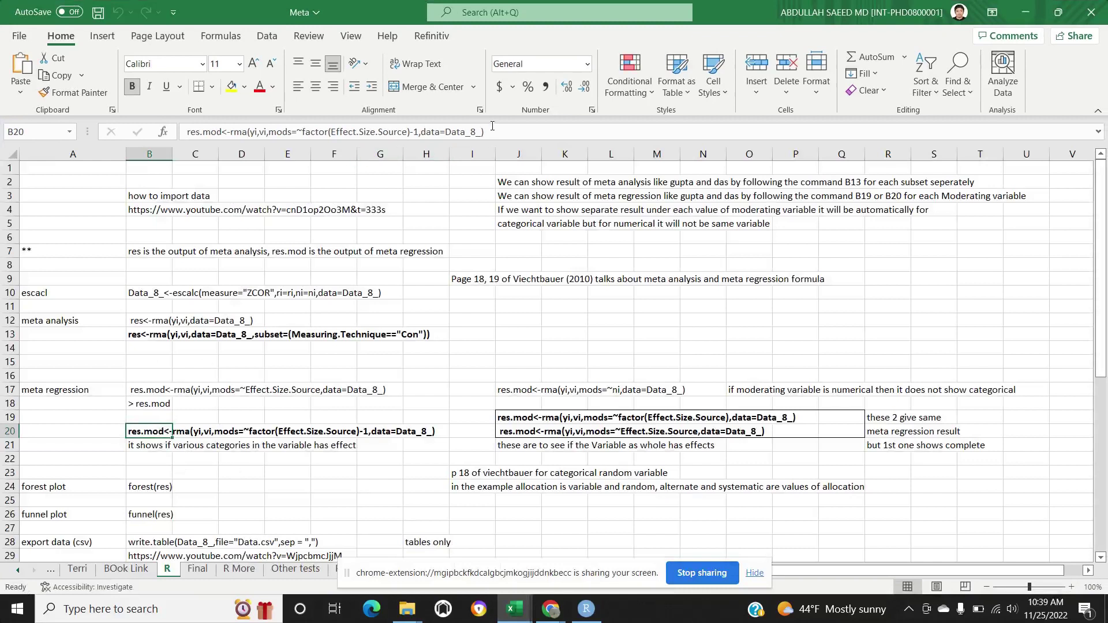
drag(485, 131, 188, 132)
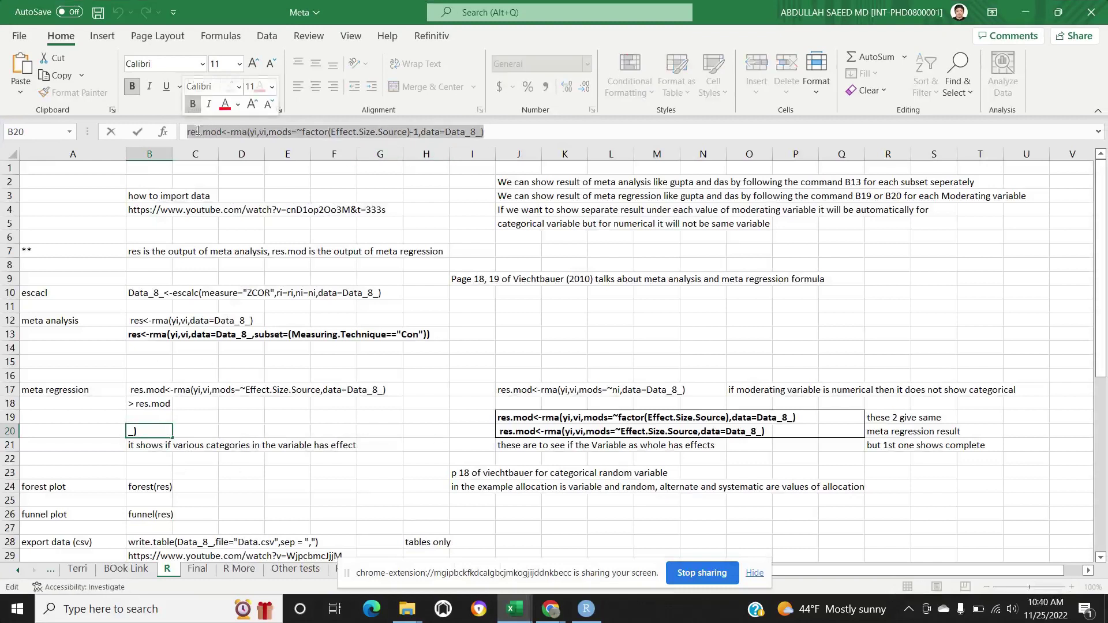
right_click(197, 132)
click(232, 168)
click(1024, 13)
- Paste the meta-regression command at the prompt and rename its result object to mod
right_click(46, 582)
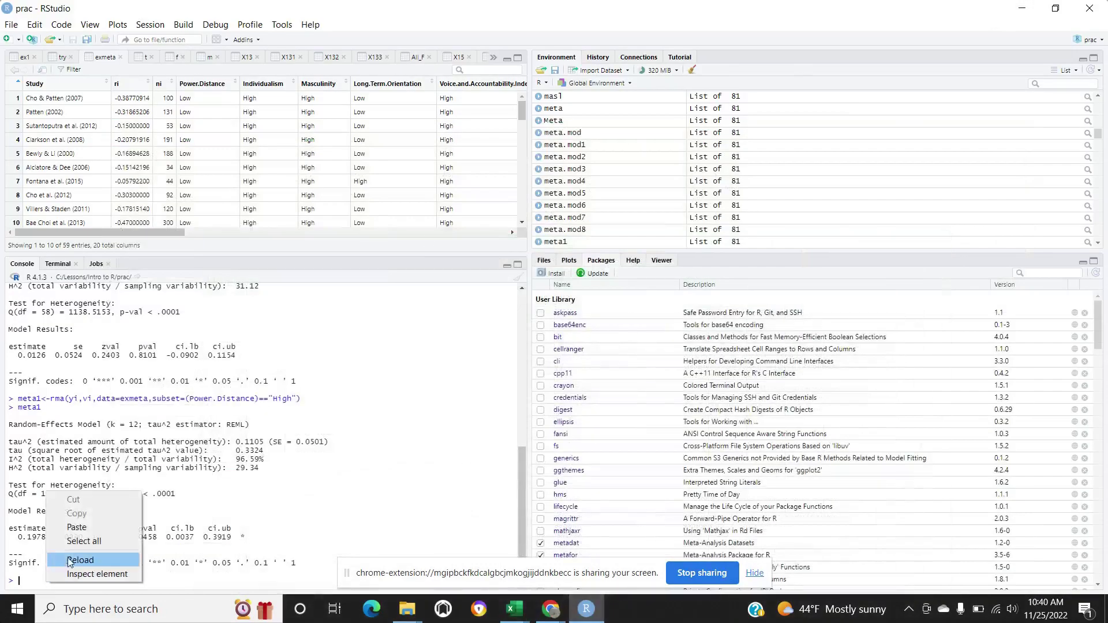
click(78, 532)
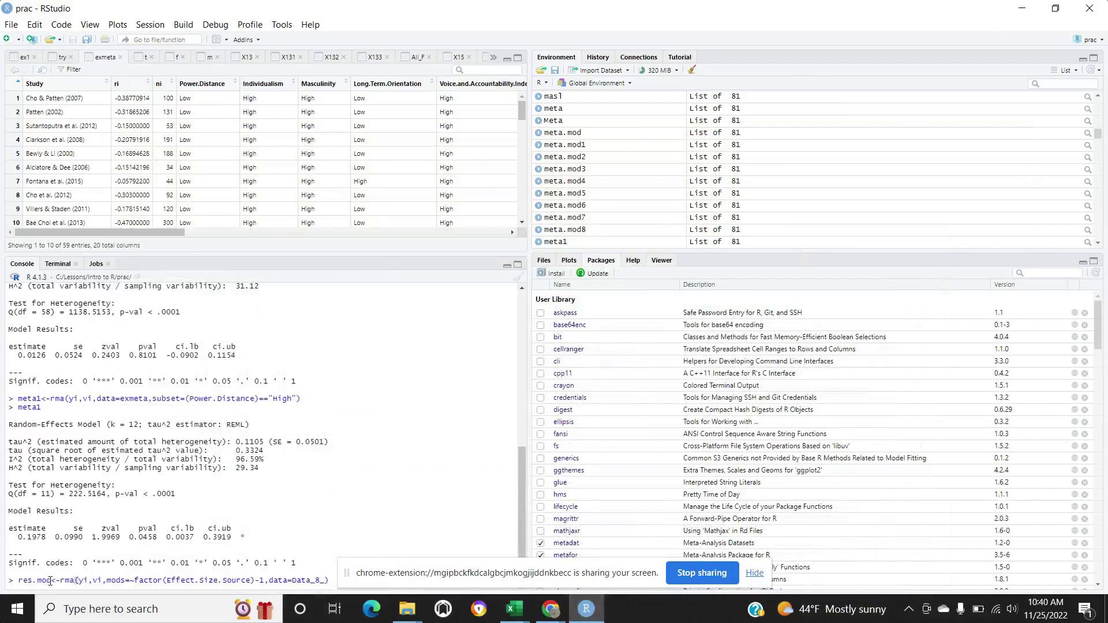
key(BackSpace)
key(BackSpace)
key(BackSpace)
key(BackSpace)
key(BackSpace)
key(BackSpace)
key(BackSpace)
text(mod)
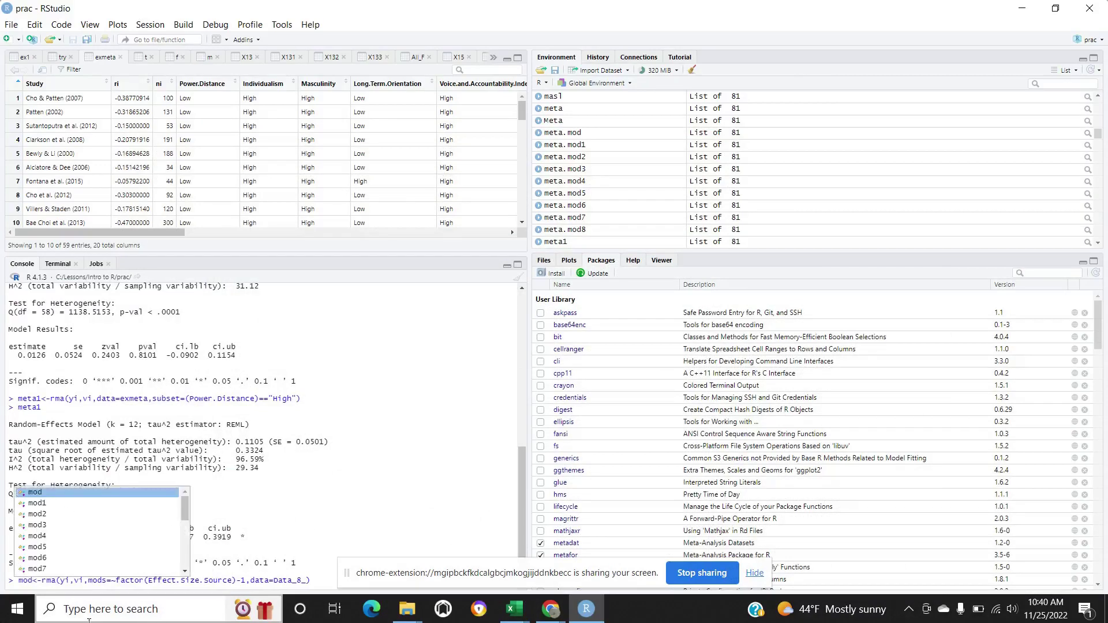
key(Escape)
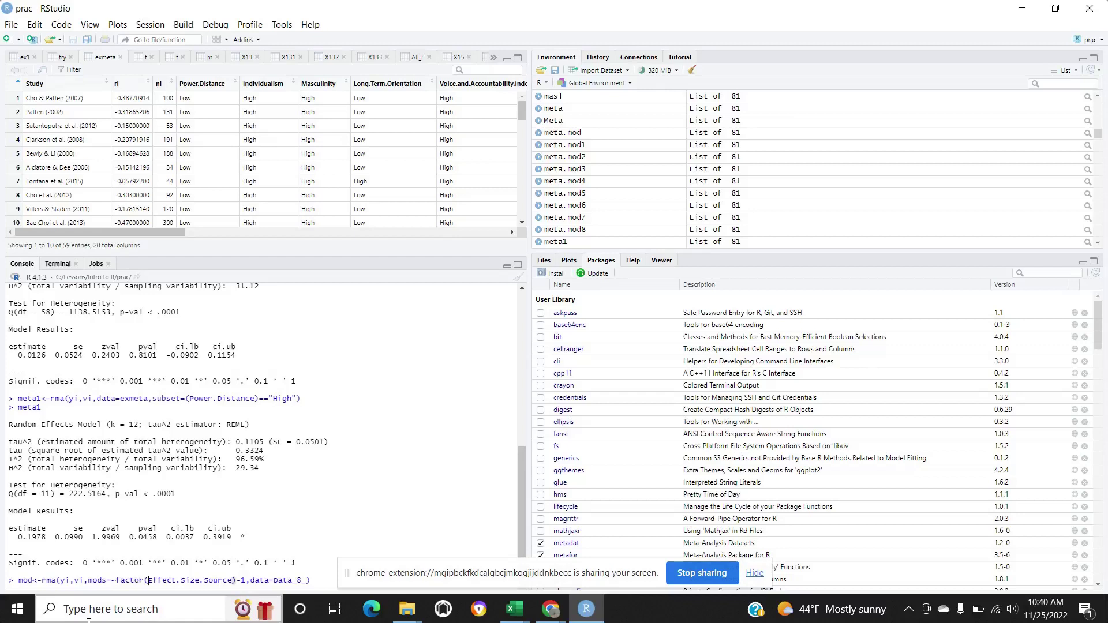
- Fit mod with Individualism as moderator and data=exmeta, then print it (QM p=0.0416)
drag(149, 580, 233, 579)
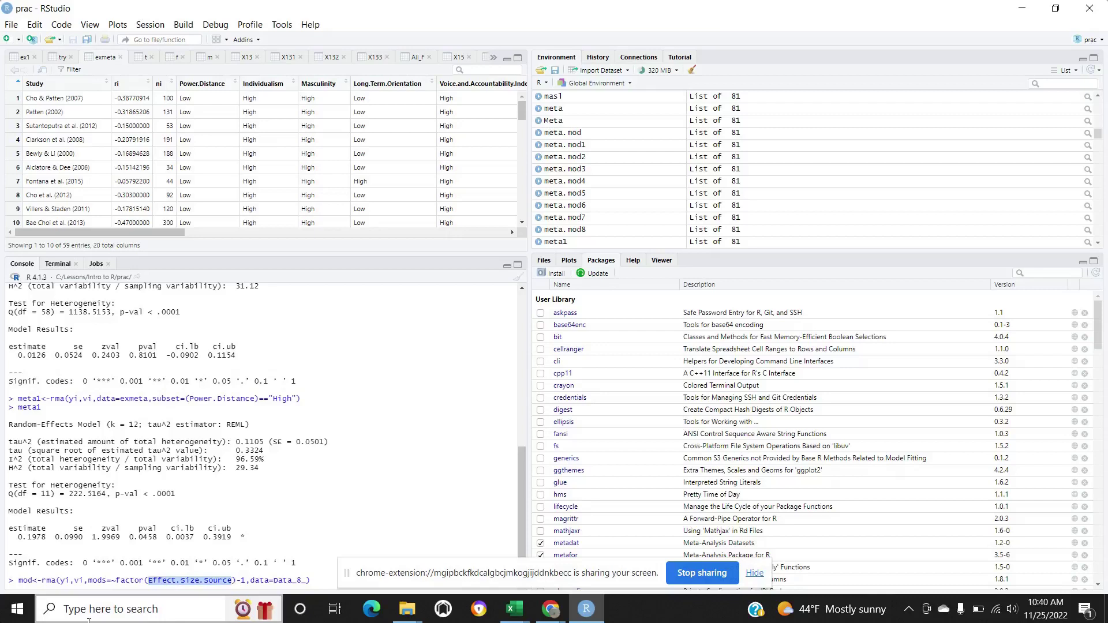
text(Power.)
key(BackSpace)
key(BackSpace)
key(BackSpace)
key(BackSpace)
key(BackSpace)
text(Individuali)
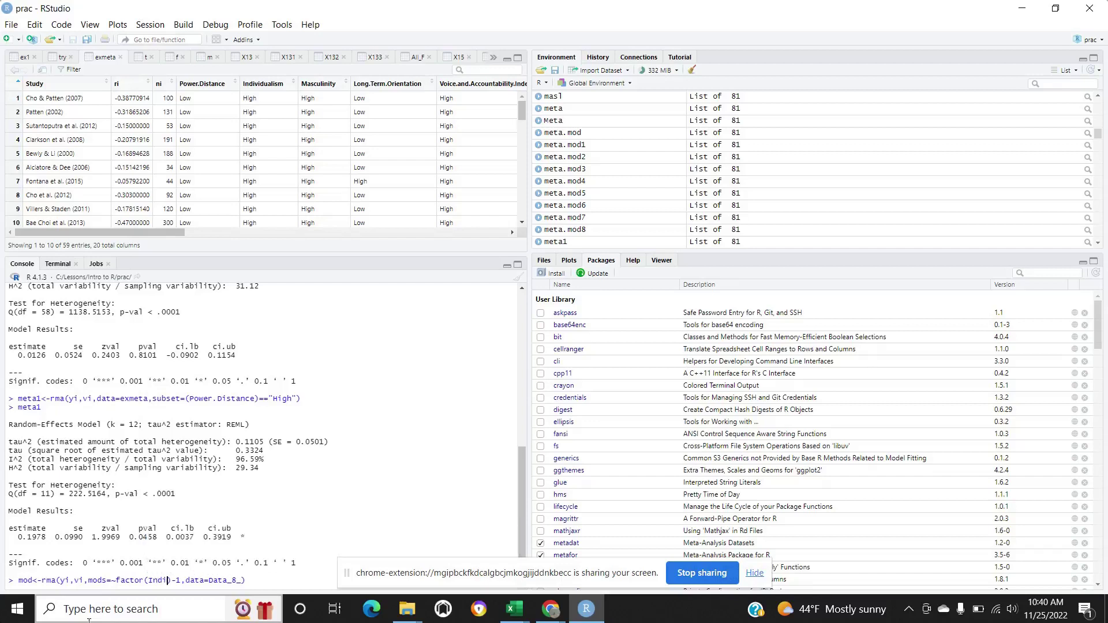
text(sm)
key(Right)
key(Right)
key(BackSpace)
key(BackSpace)
key(BackSpace)
key(BackSpace)
key(BackSpace)
key(BackSpace)
key(BackSpace)
text(exmeta)
key(Return)
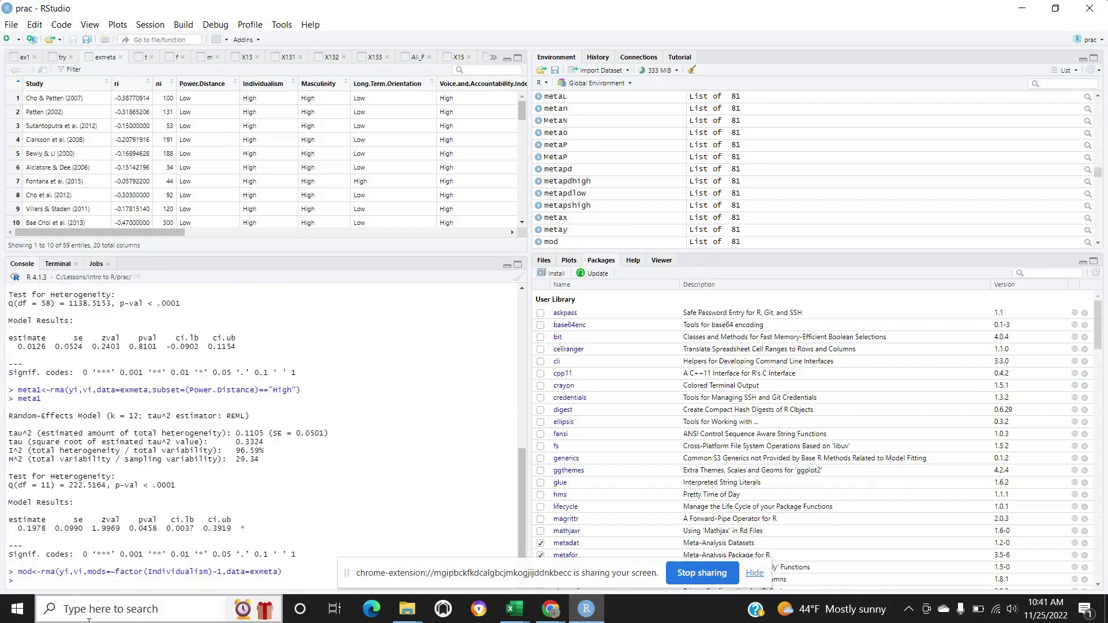
text(mo)
text(d)
key(Escape)
key(Return)
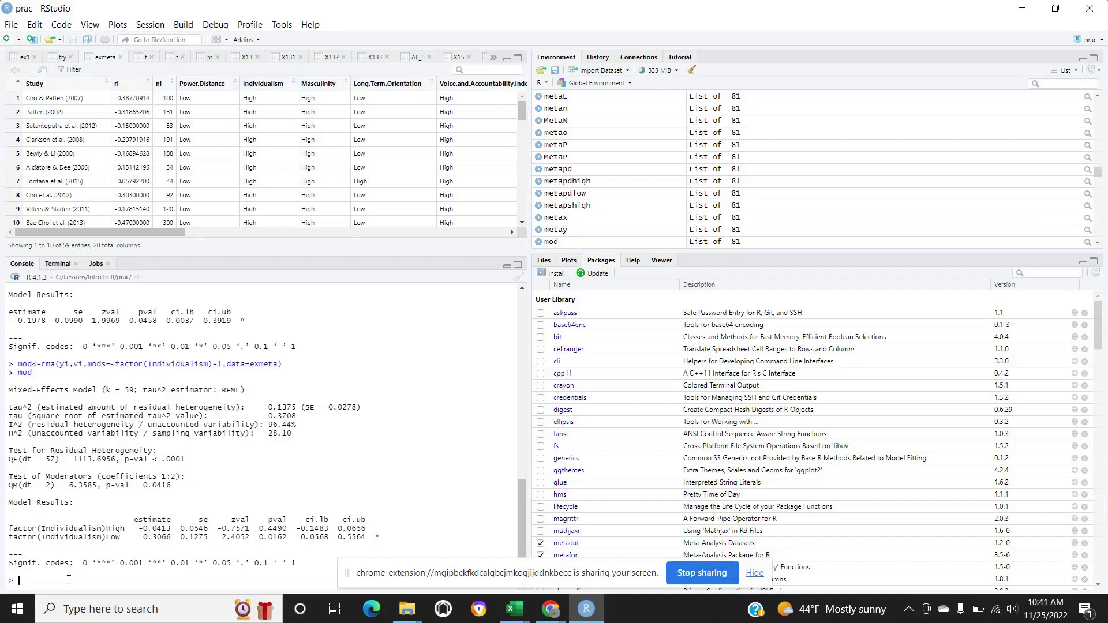
- Bring the Meta notes Excel workbook forward at its sink-based export notes
mouse_move(511, 609)
click(440, 556)
scroll(229, 448, down, 1)
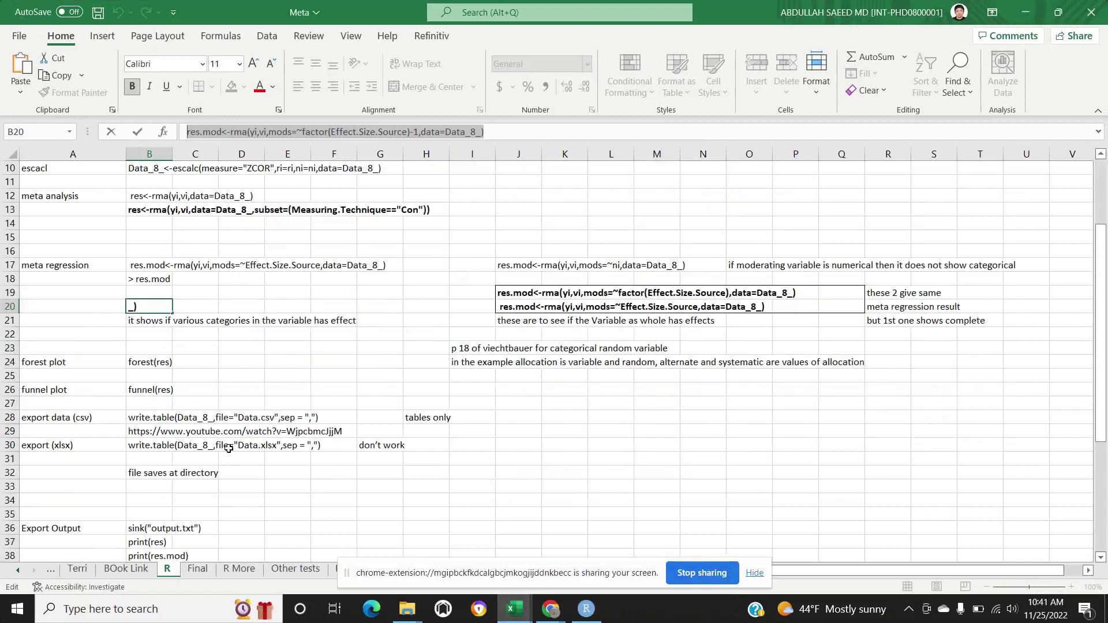
scroll(270, 509, down, 2)
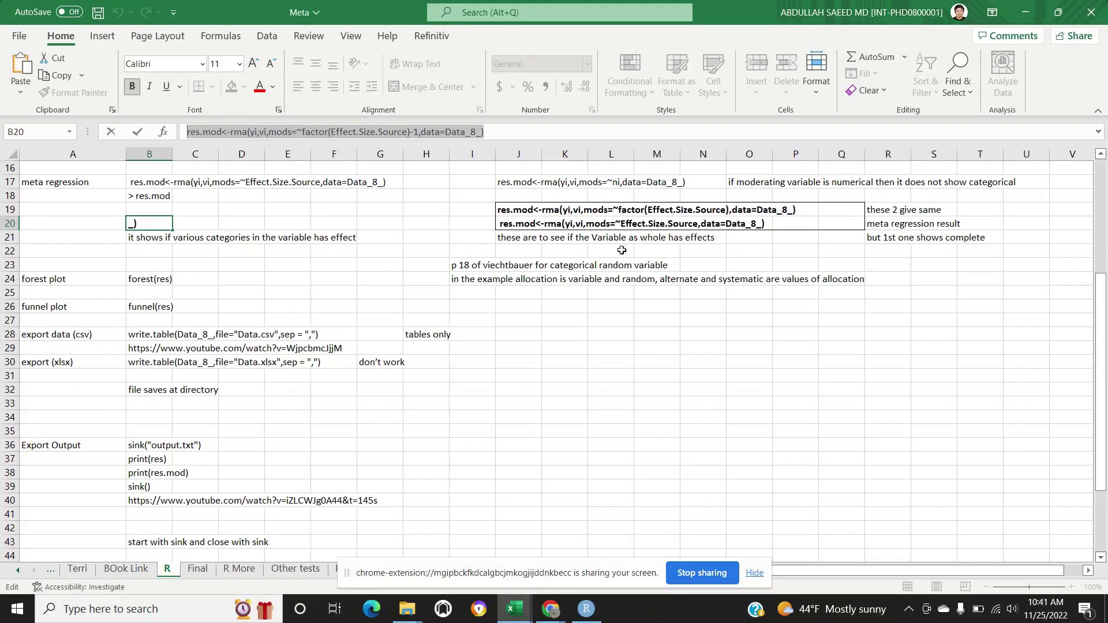
- Switch back to the RStudio window to begin typing sink( at the console
click(1025, 12)
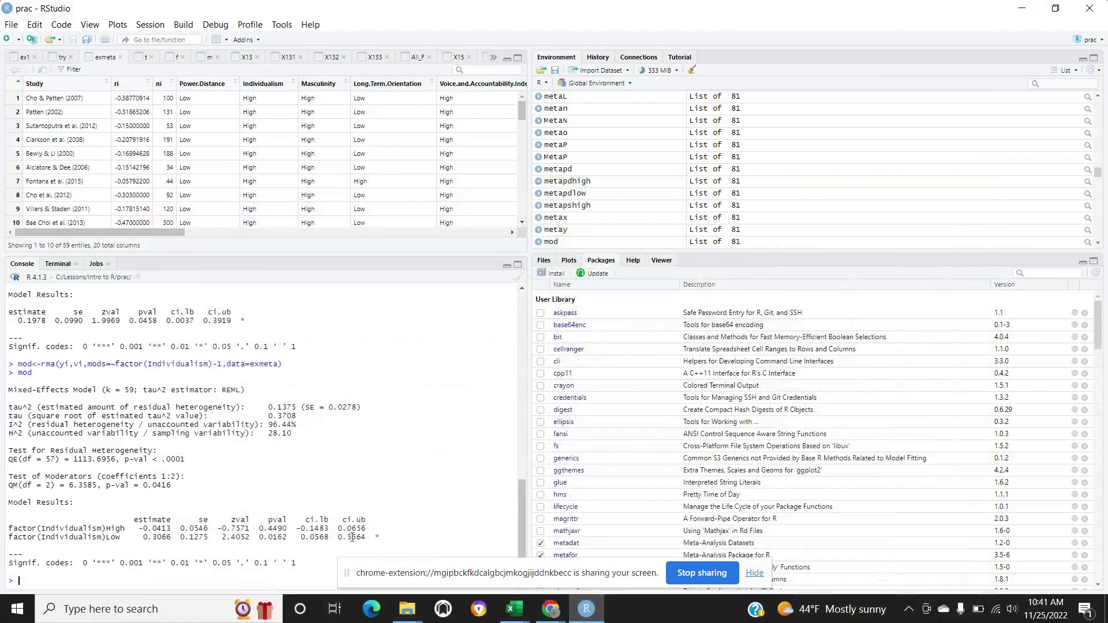
text(sink)
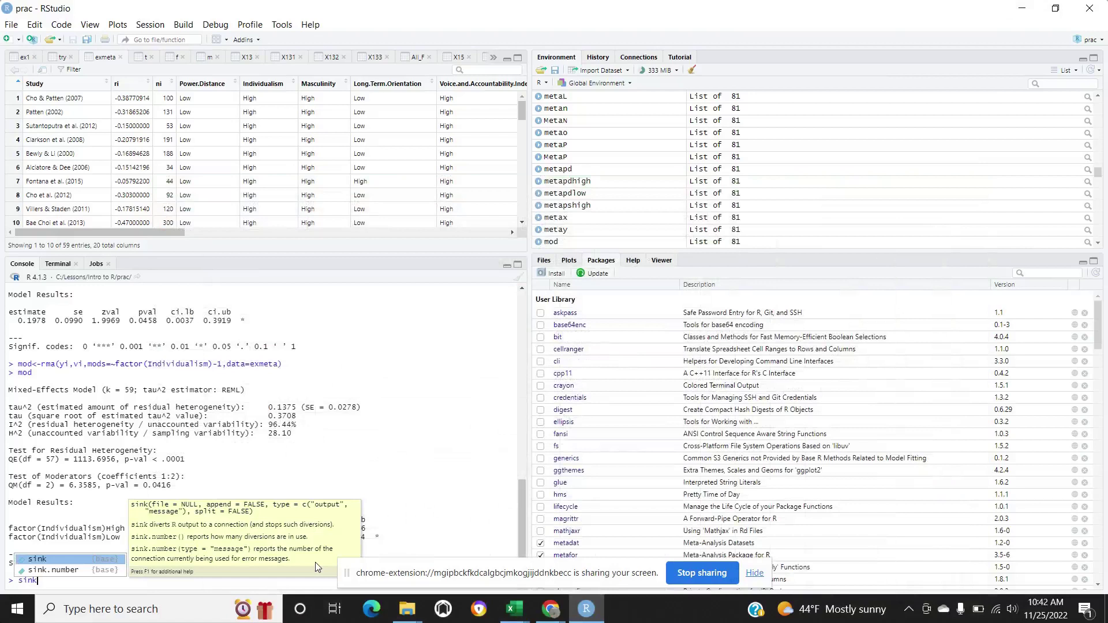
text(()
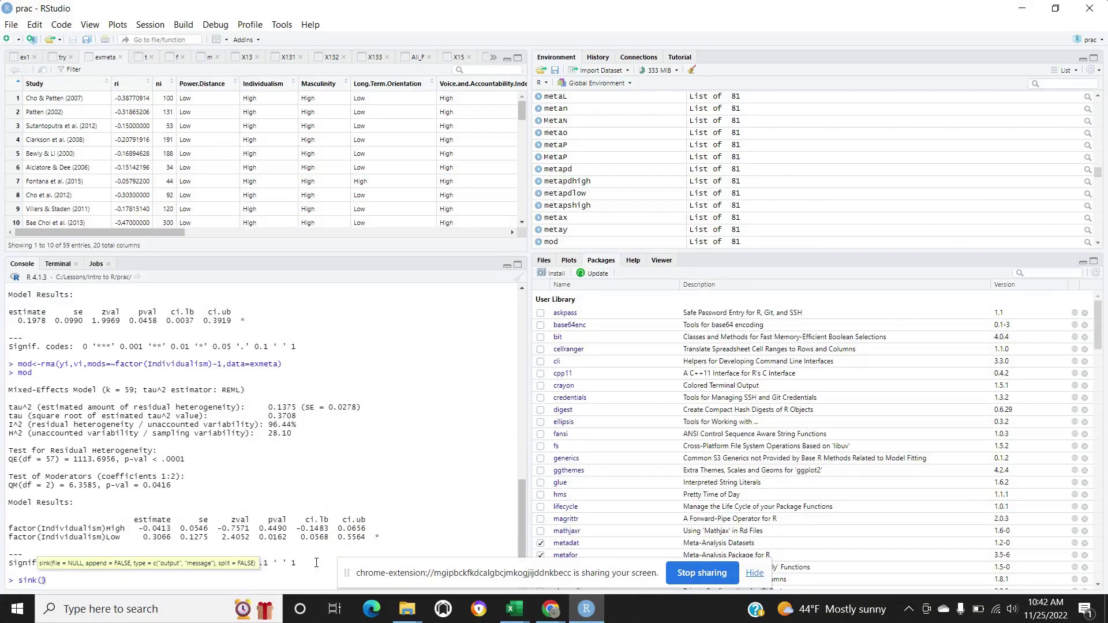
click(514, 609)
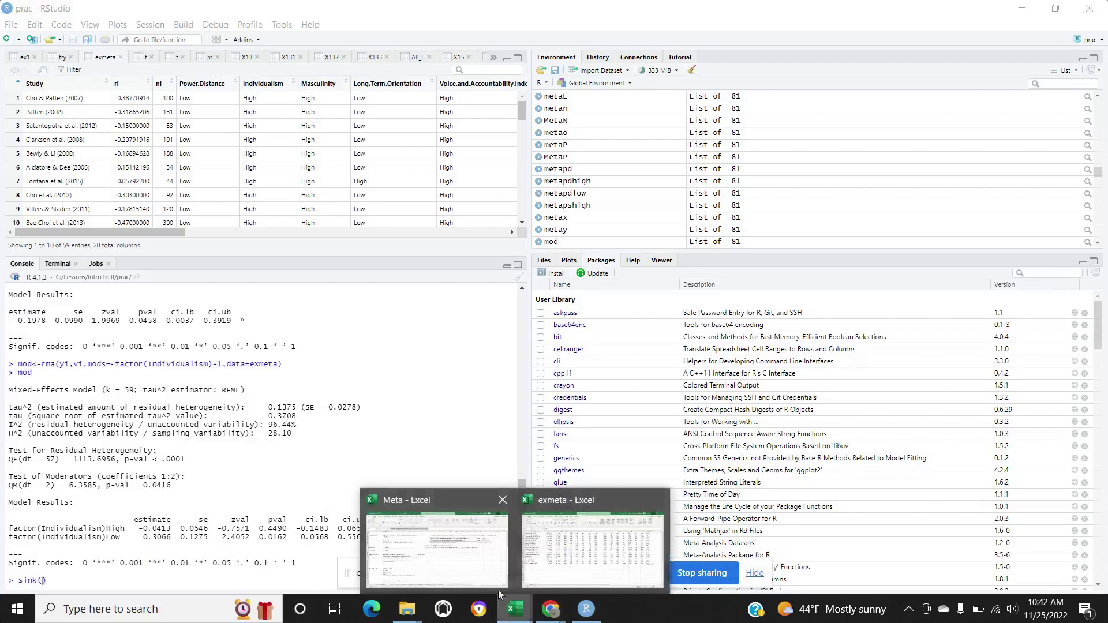
click(437, 550)
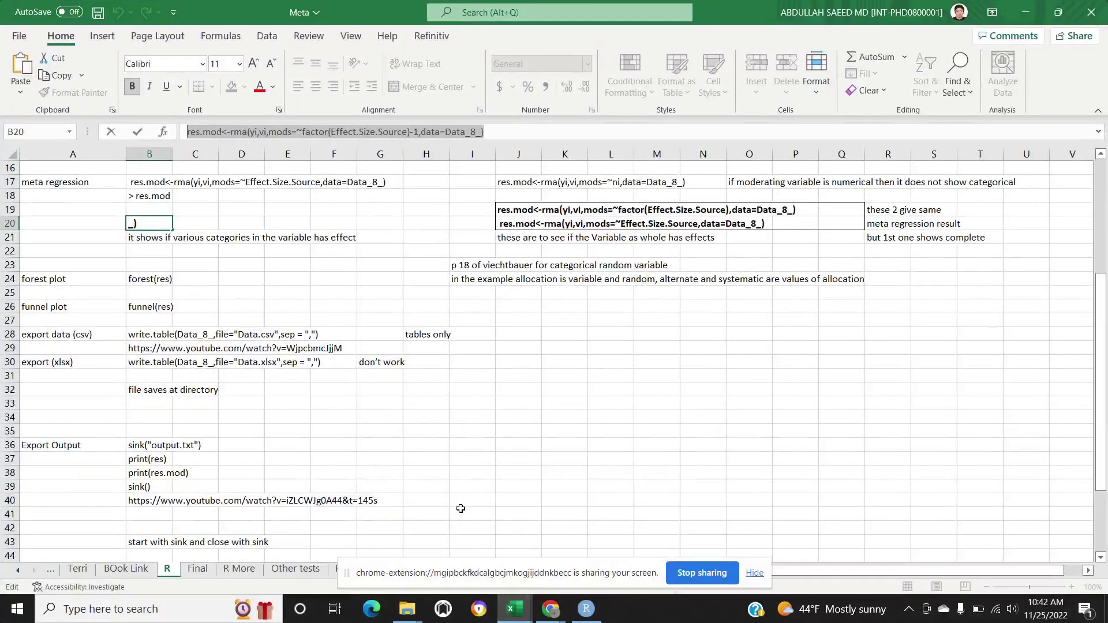
scroll(461, 509, down, 2)
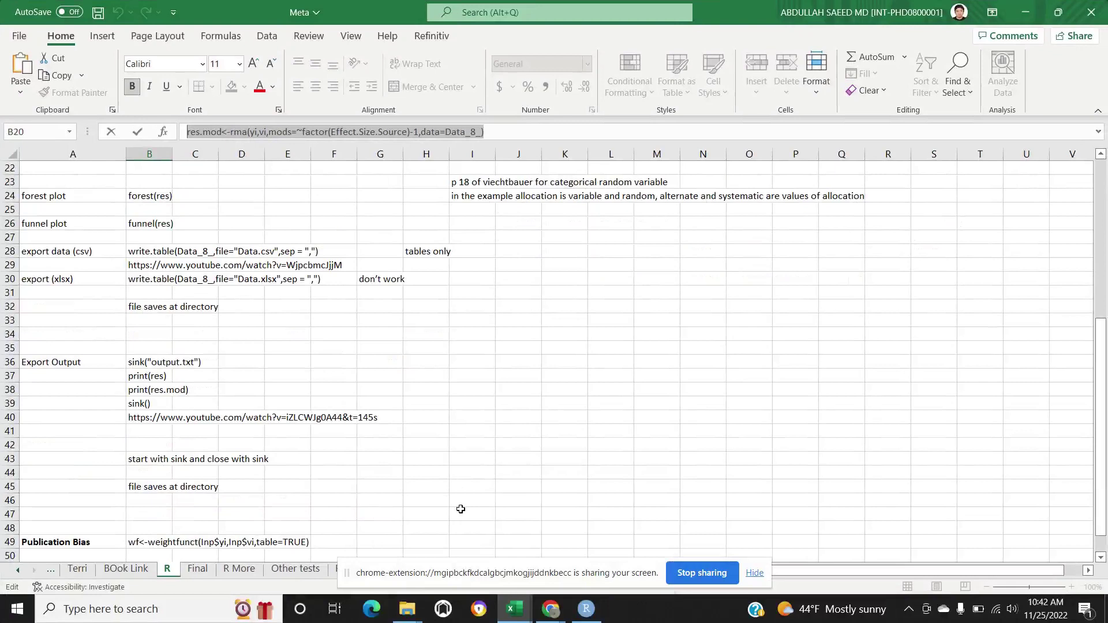
scroll(461, 510, down, 2)
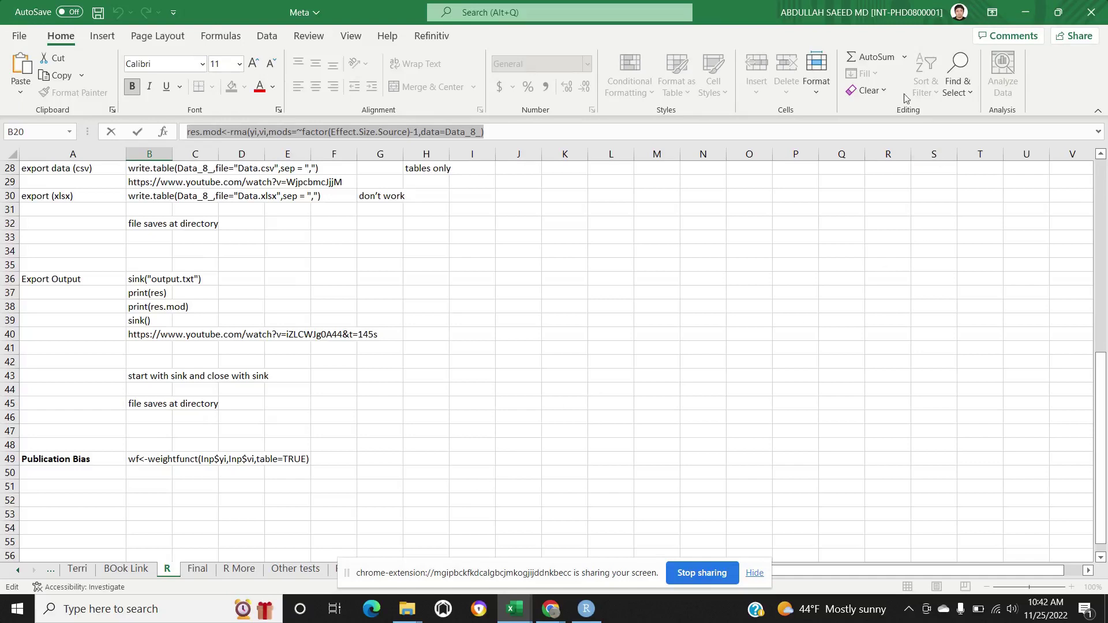
click(1025, 12)
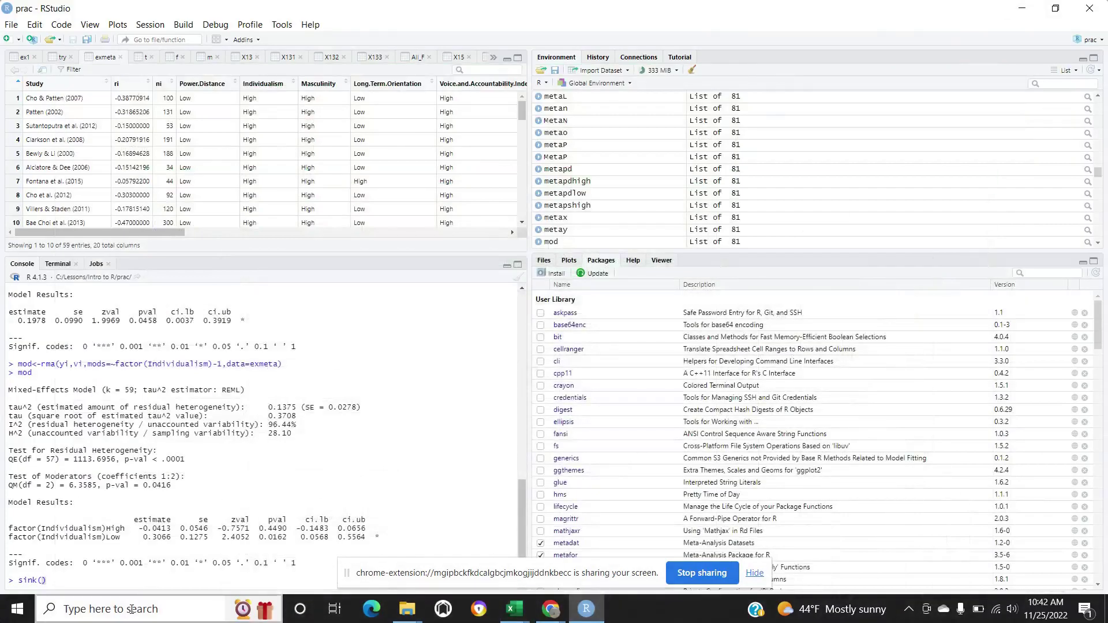
text(")
text(mod)
text(.txt")
text(,)
text(T)
- Run sink("mod.txt",T), print(mod) and sink() in the console
key(Return)
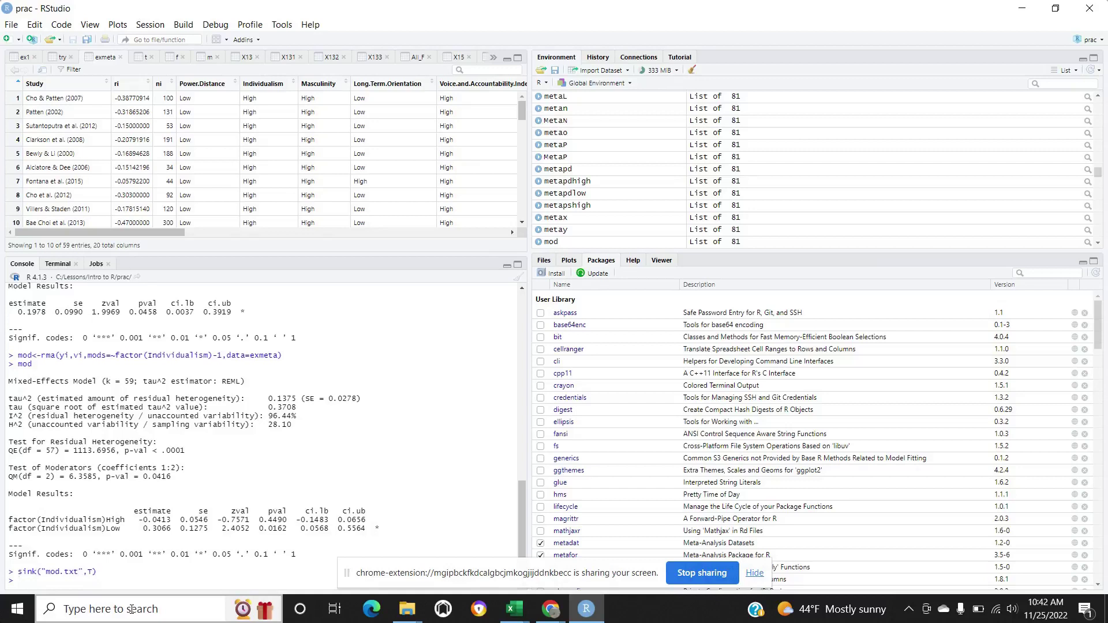
text(print)
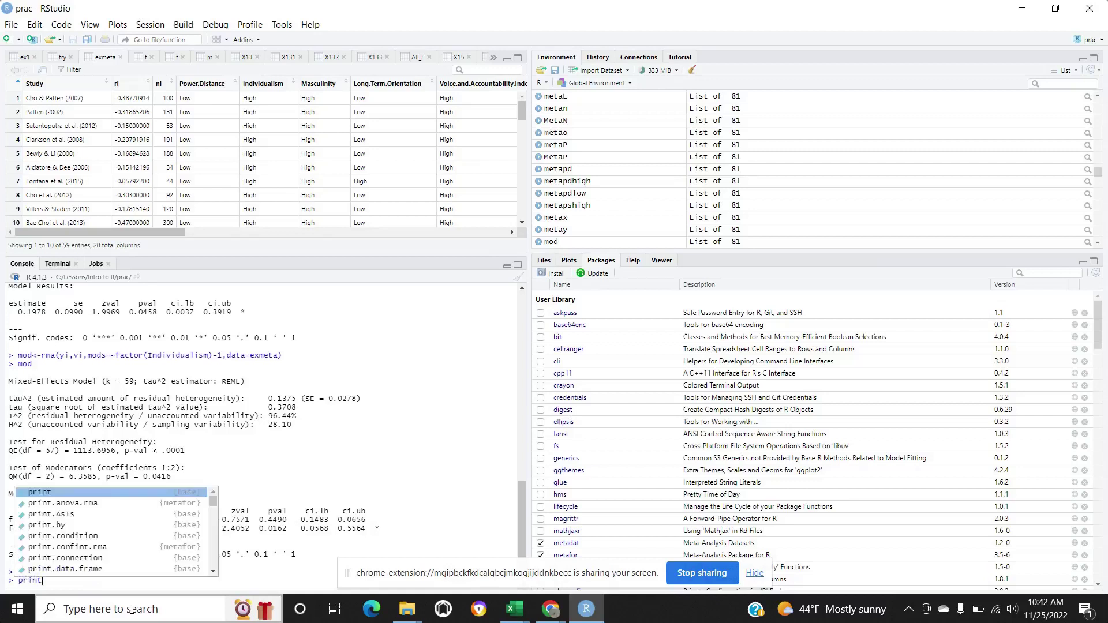
text((mod)
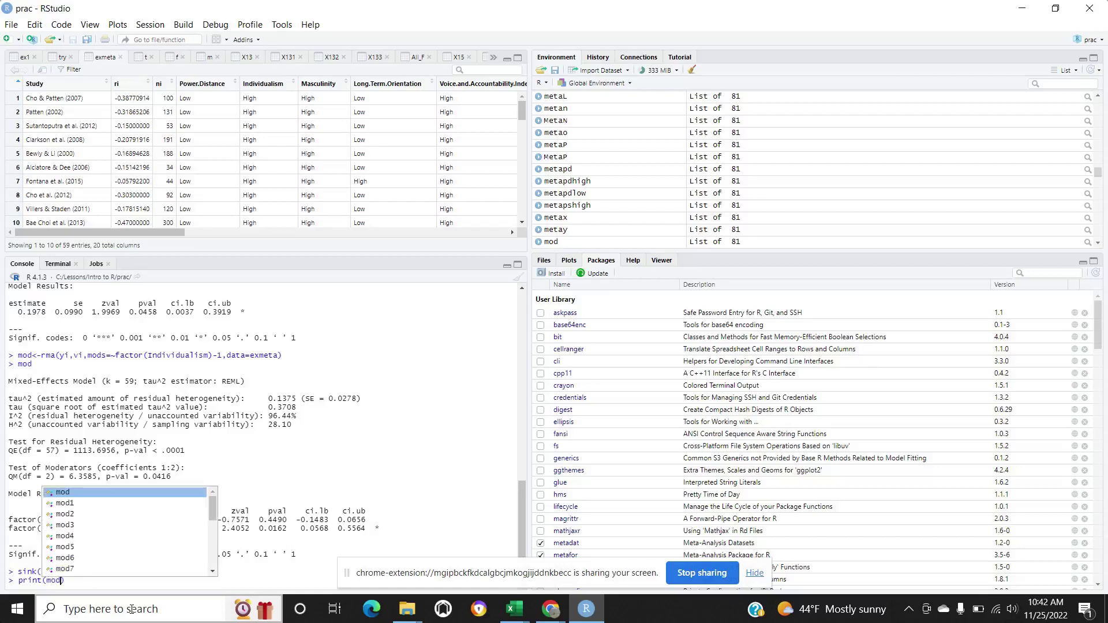
key(Return)
text(sink)
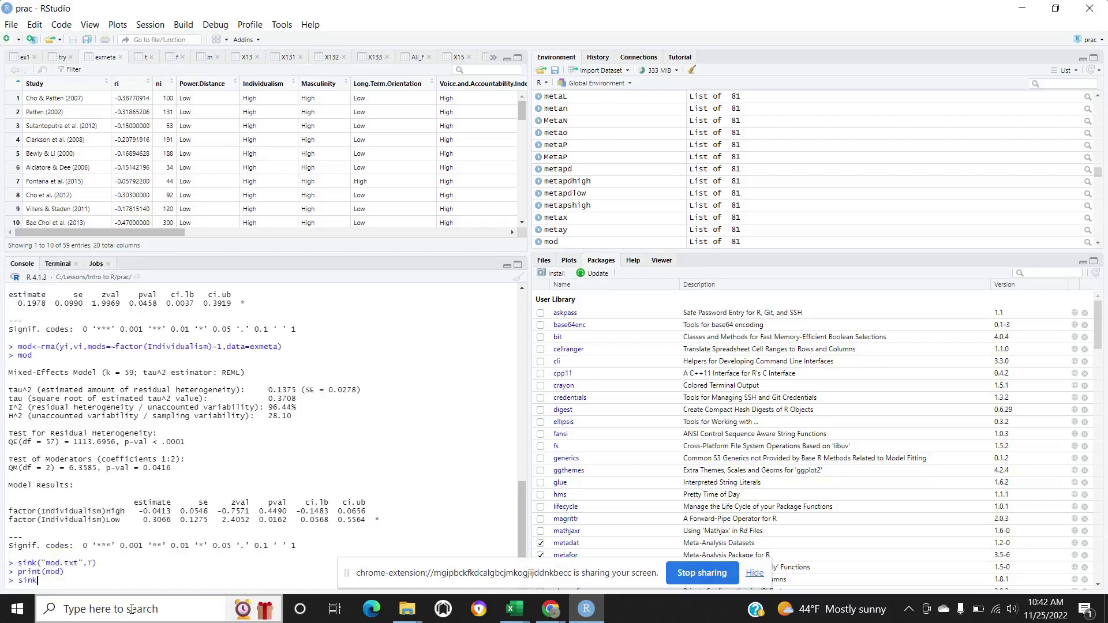
text(()
key(Return)
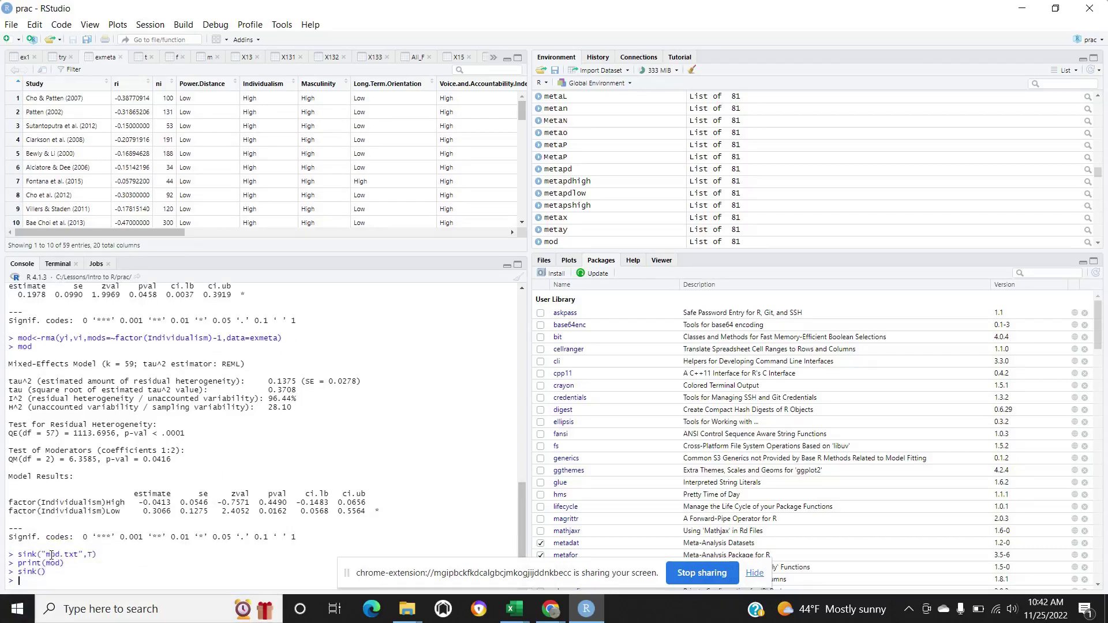
click(407, 608)
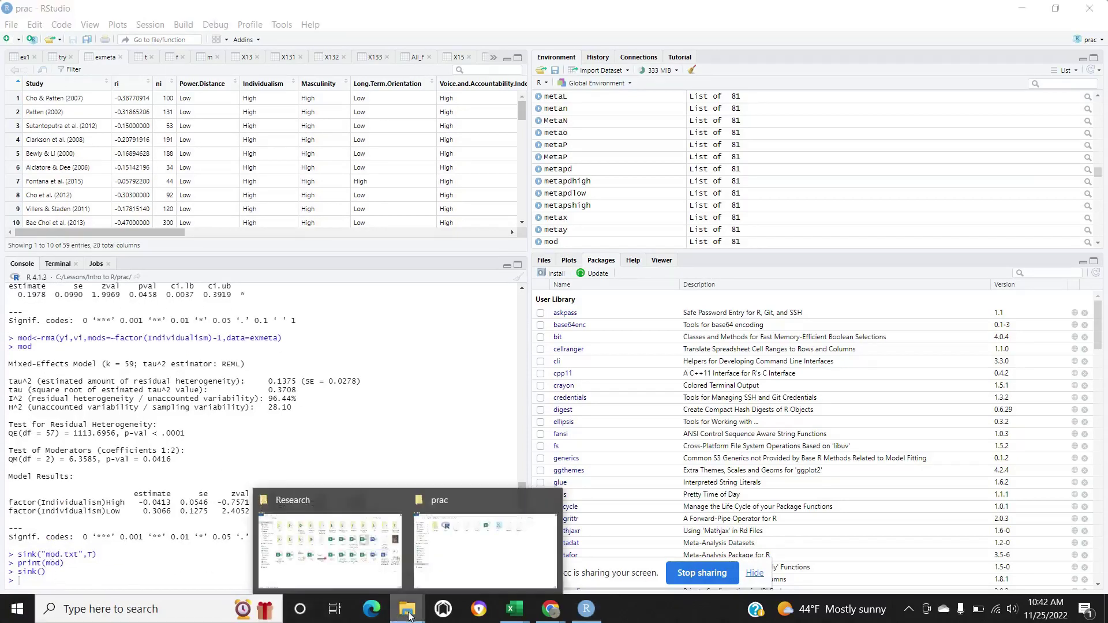
click(483, 545)
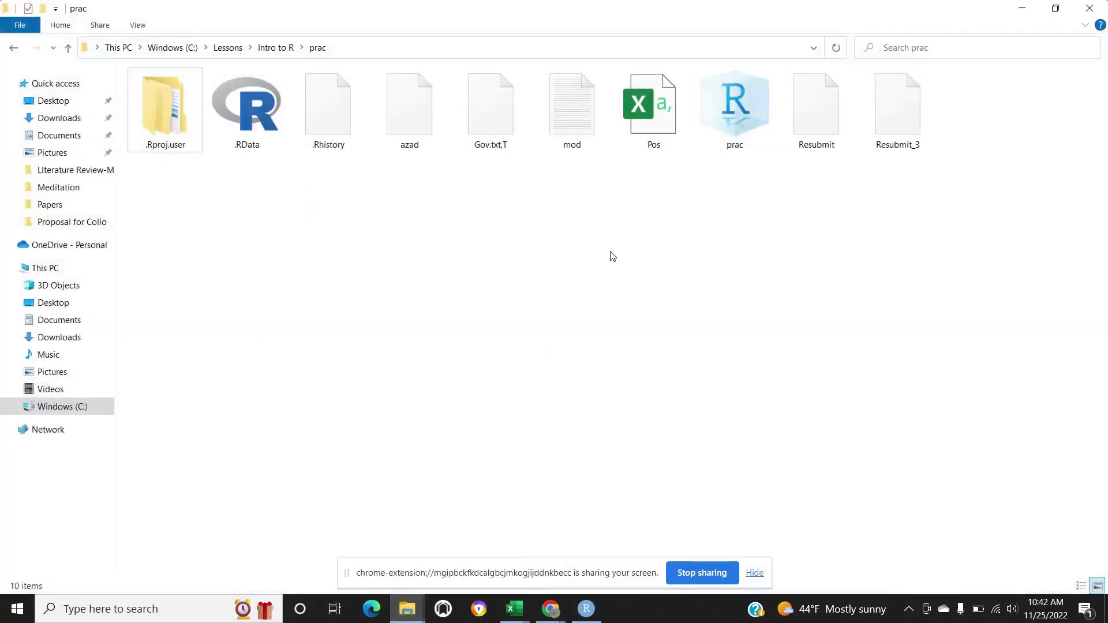
click(571, 113)
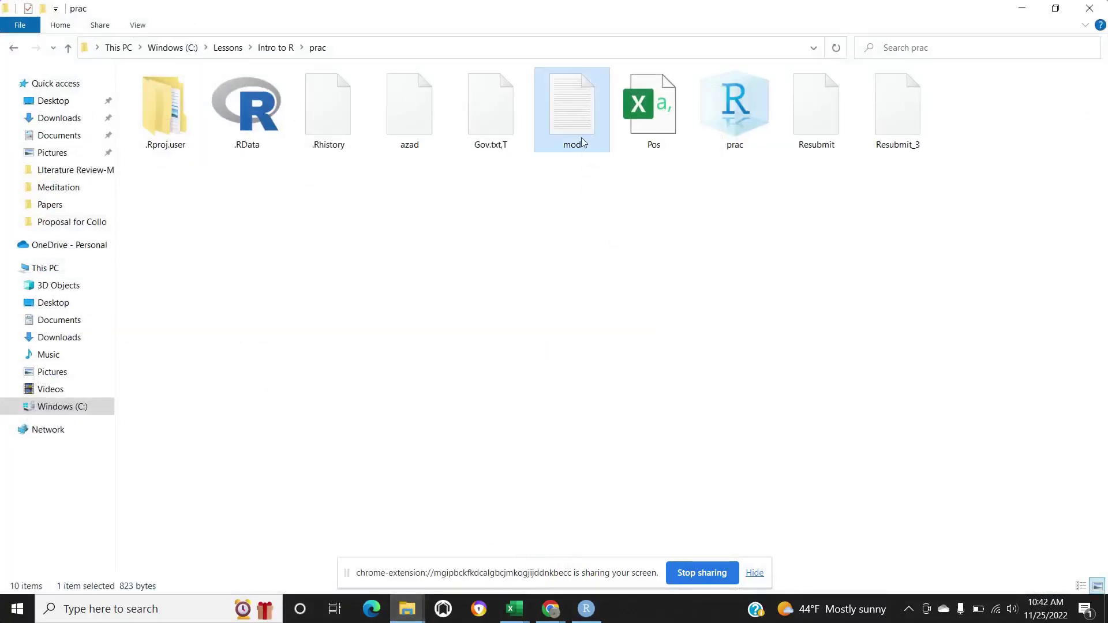
double_click(580, 138)
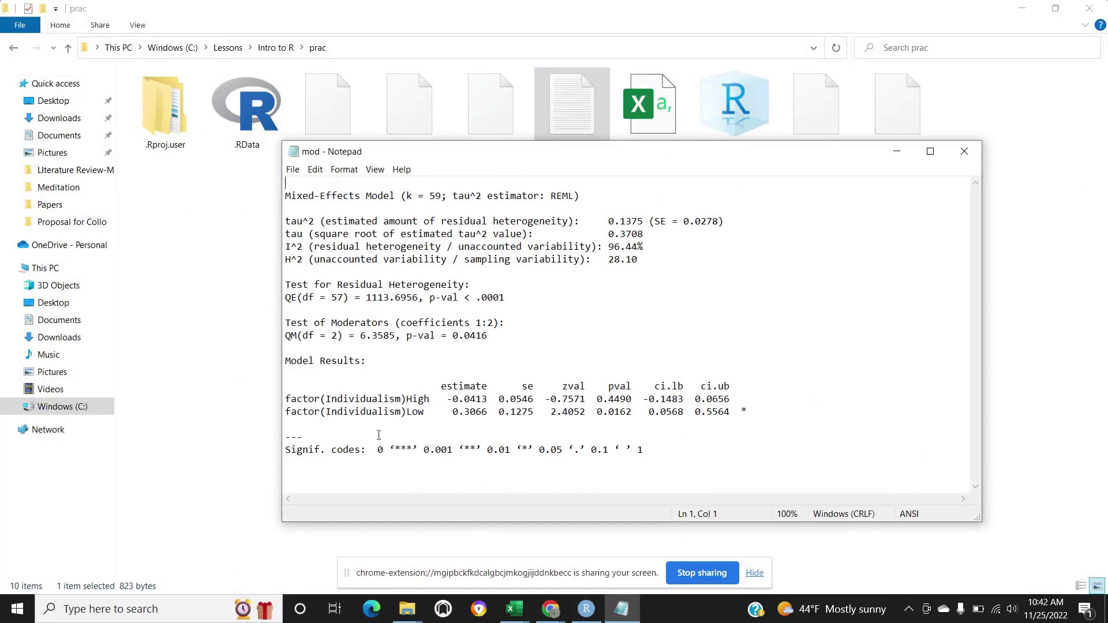
click(963, 152)
click(632, 185)
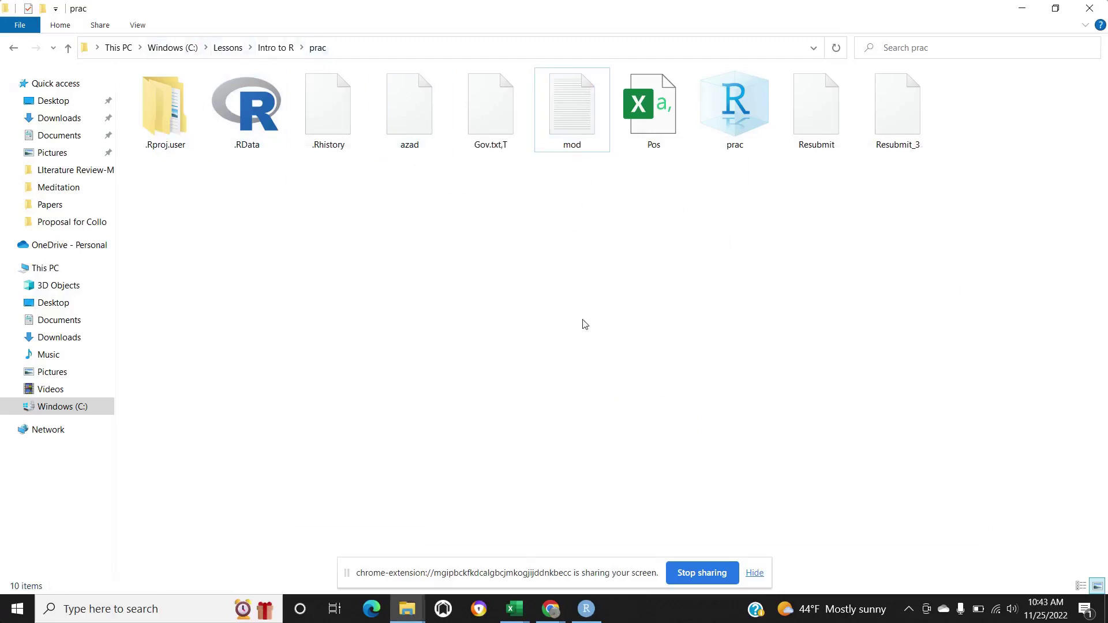
click(1022, 7)
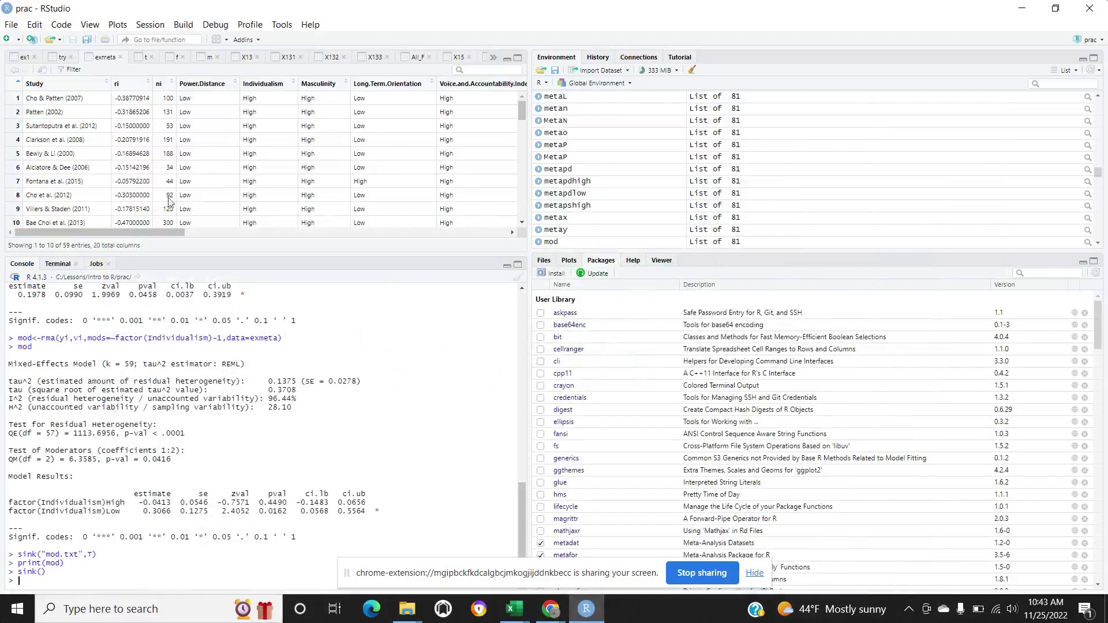
mouse_move(164, 231)
mouse_down()
mouse_move(389, 231)
mouse_move(129, 231)
mouse_up()
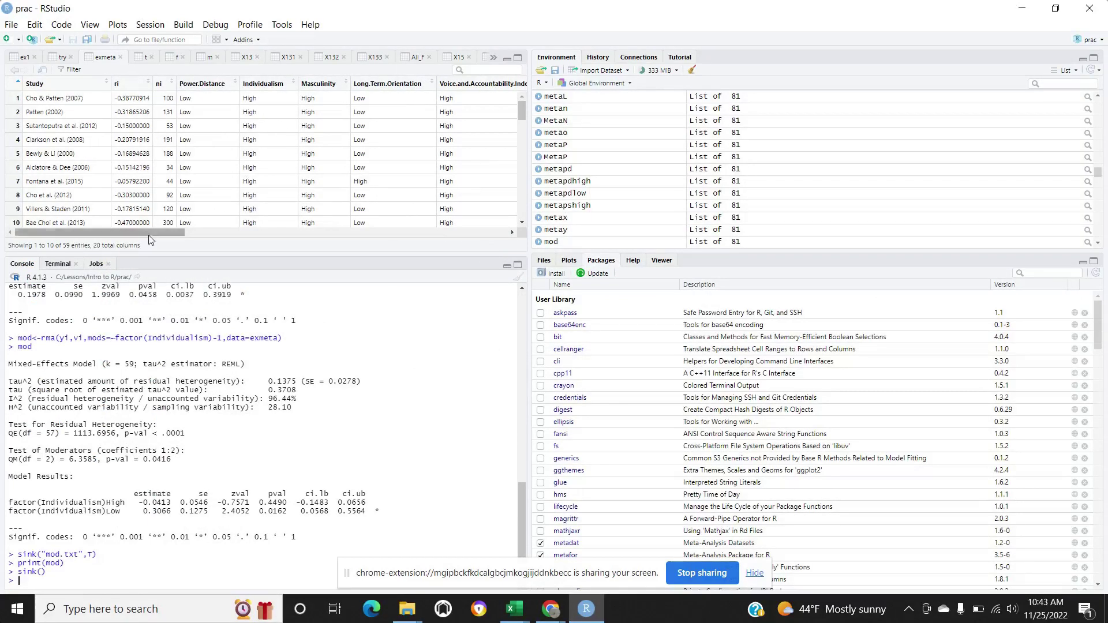
mouse_move(158, 234)
mouse_down()
mouse_move(476, 232)
mouse_move(52, 231)
mouse_up()
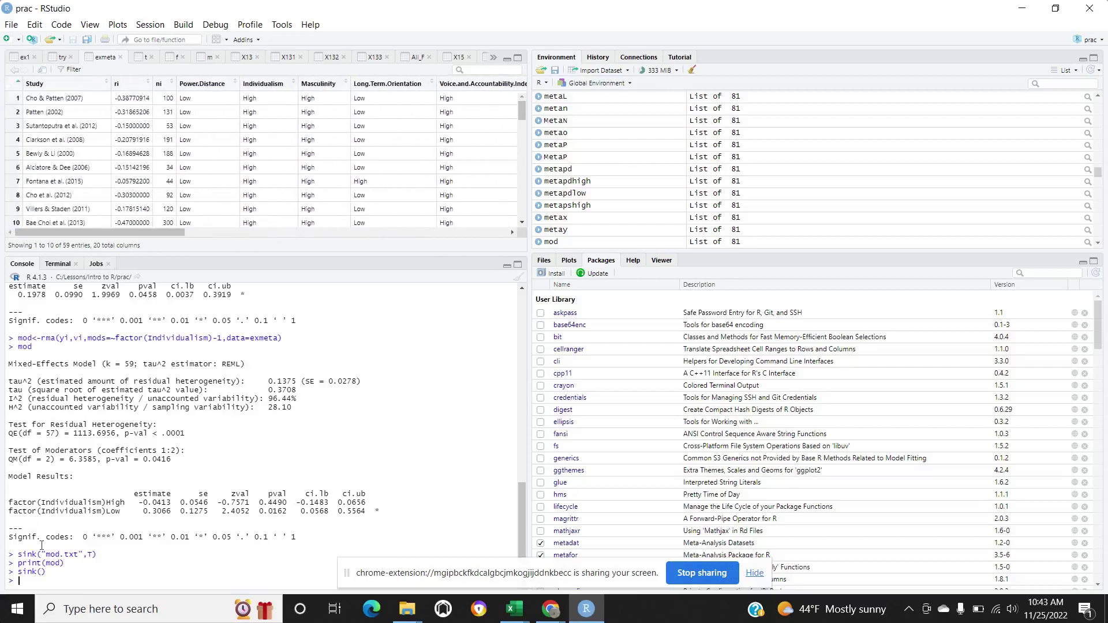
mouse_move(510, 609)
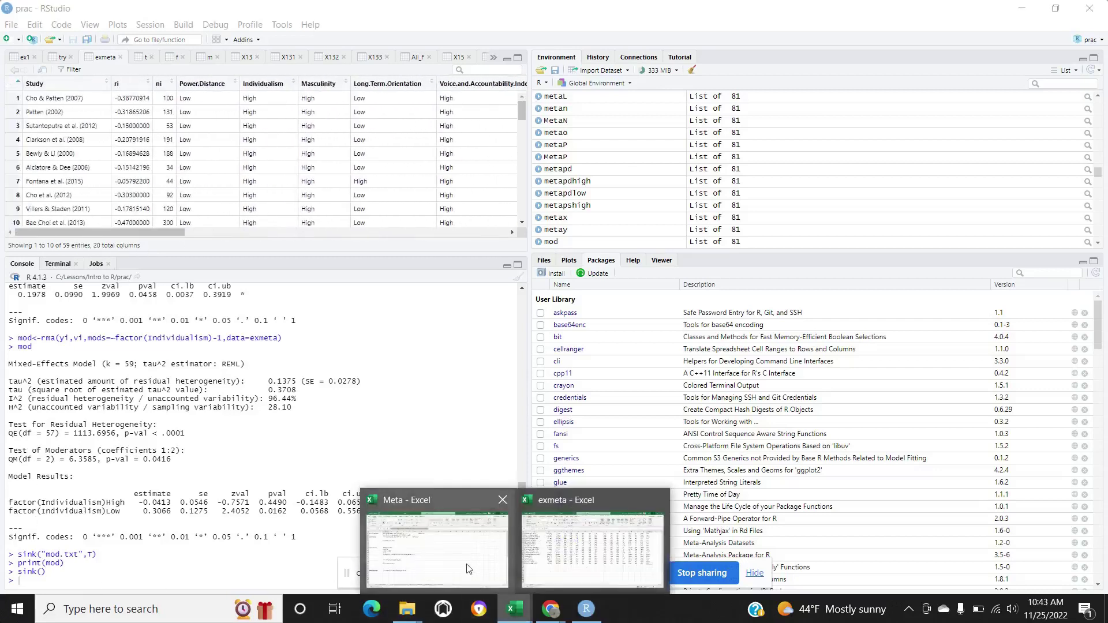
click(463, 558)
click(463, 558)
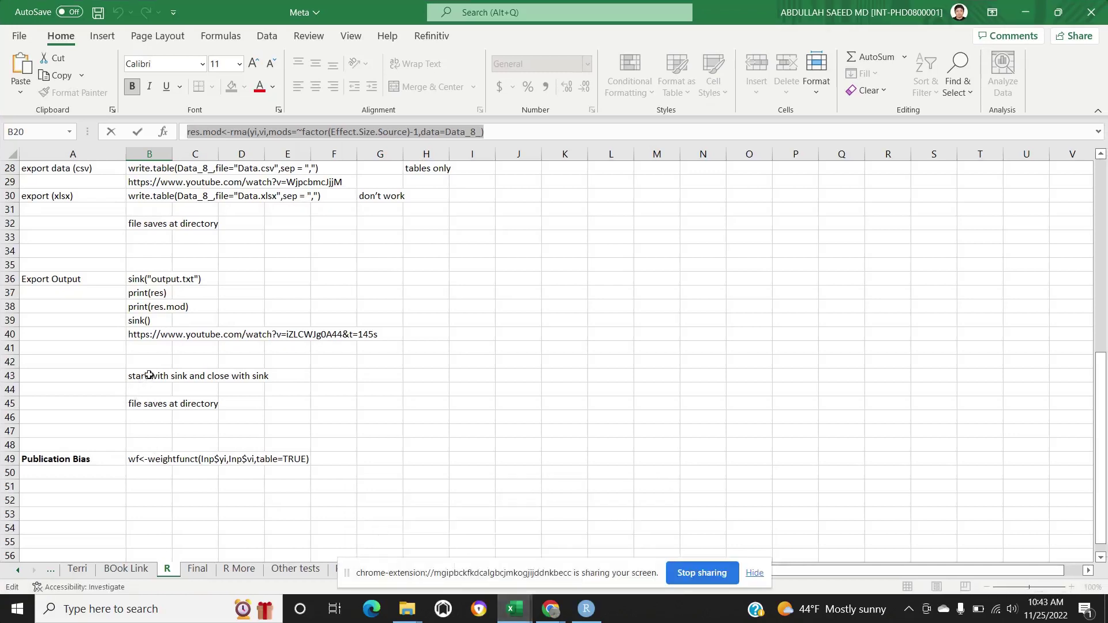
scroll(148, 375, up, 1)
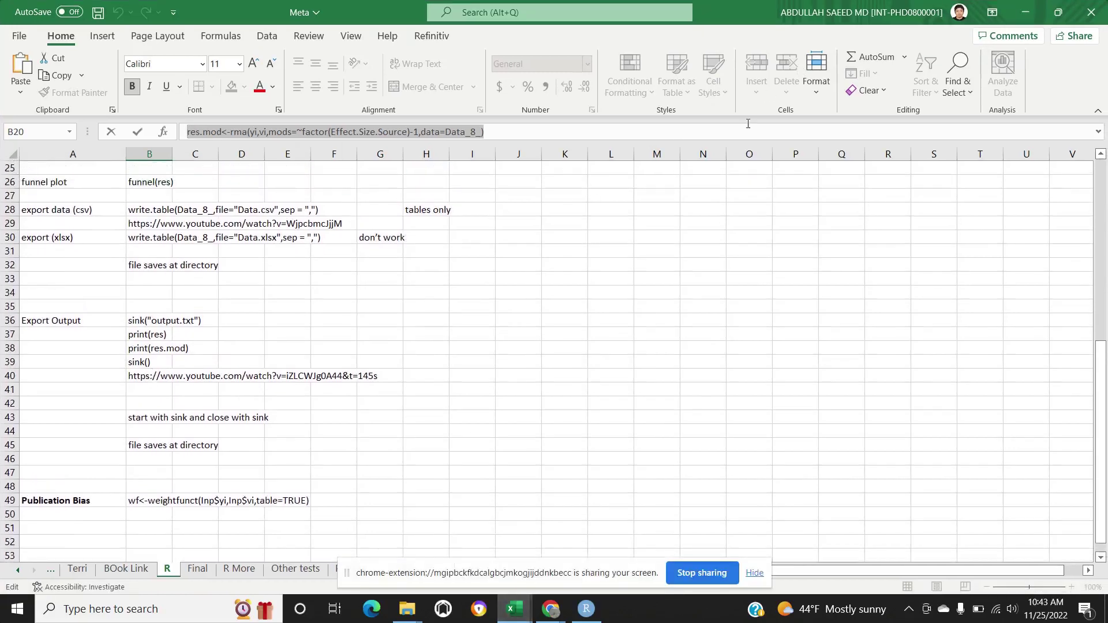
click(1026, 9)
text(writ)
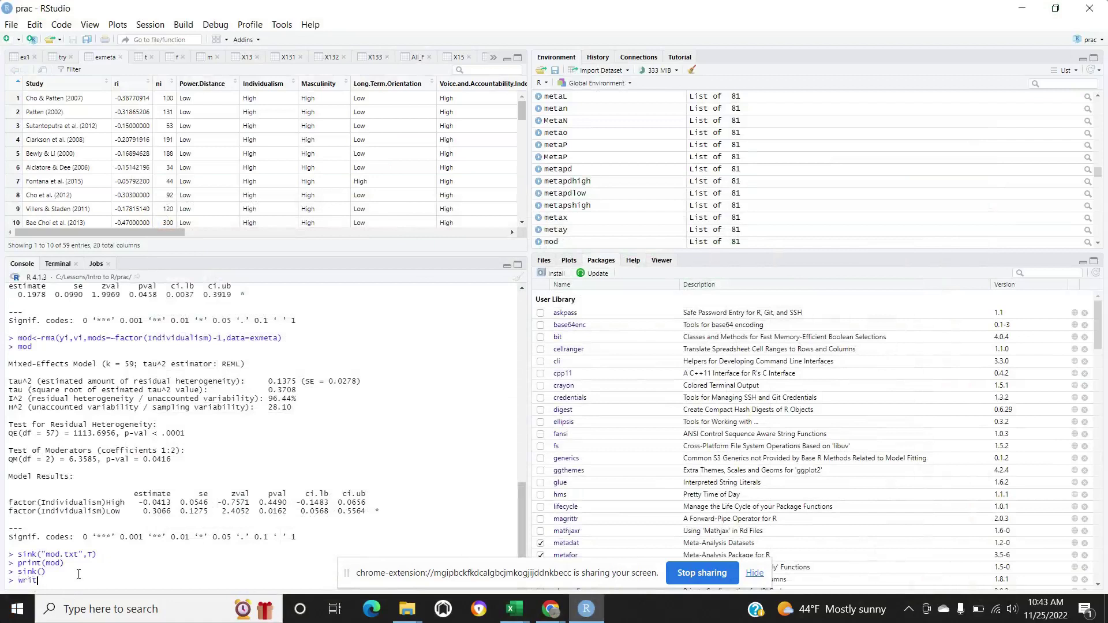
text(e.table()
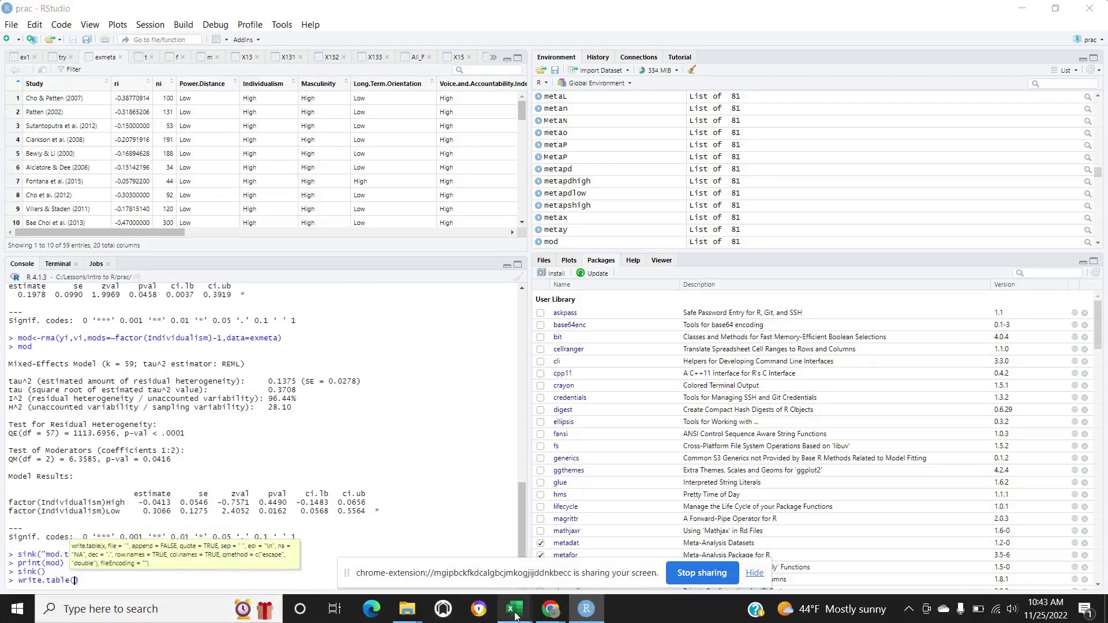
- Check the export syntax in the Meta notes workbook, then return to the RStudio console
mouse_move(512, 608)
click(484, 557)
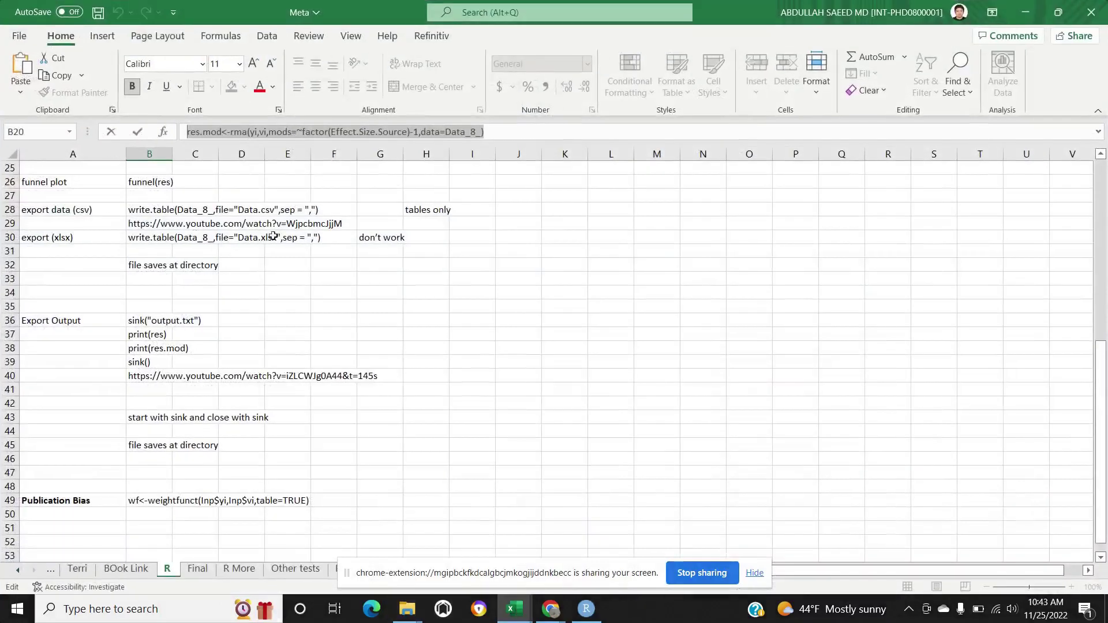
click(1025, 12)
text(write.tab)
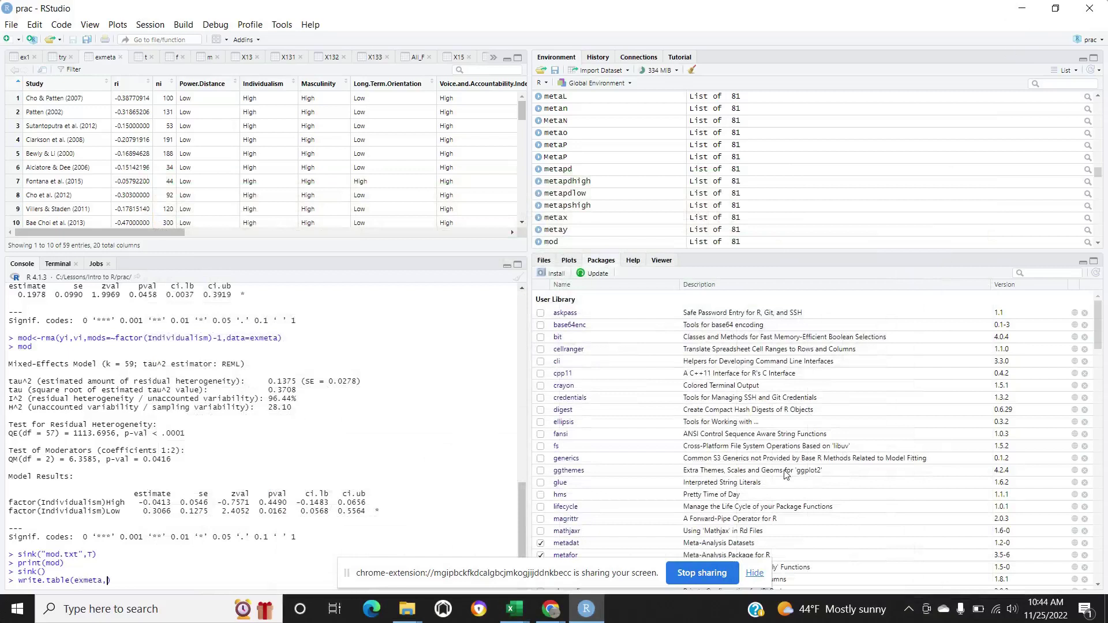
text(le)
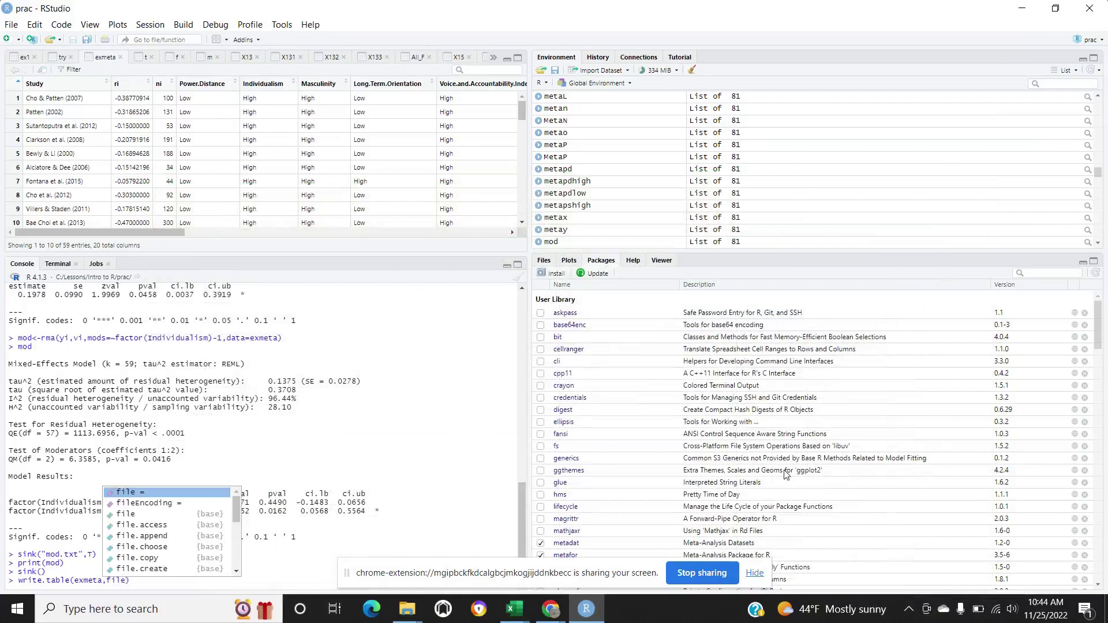
text(="saeed.csv",)
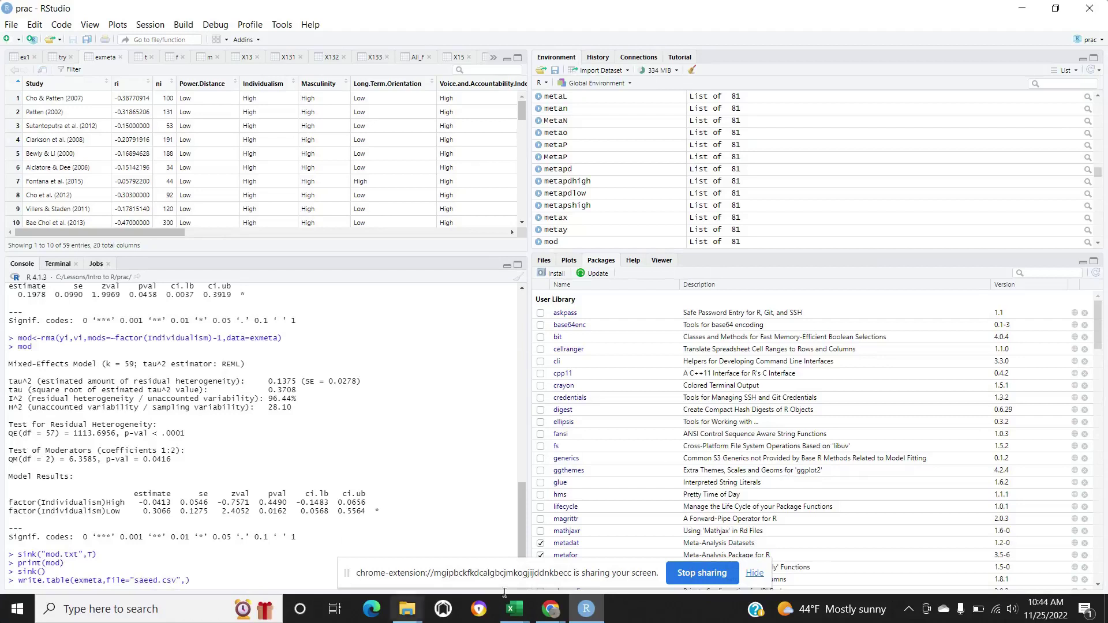
click(513, 609)
click(430, 552)
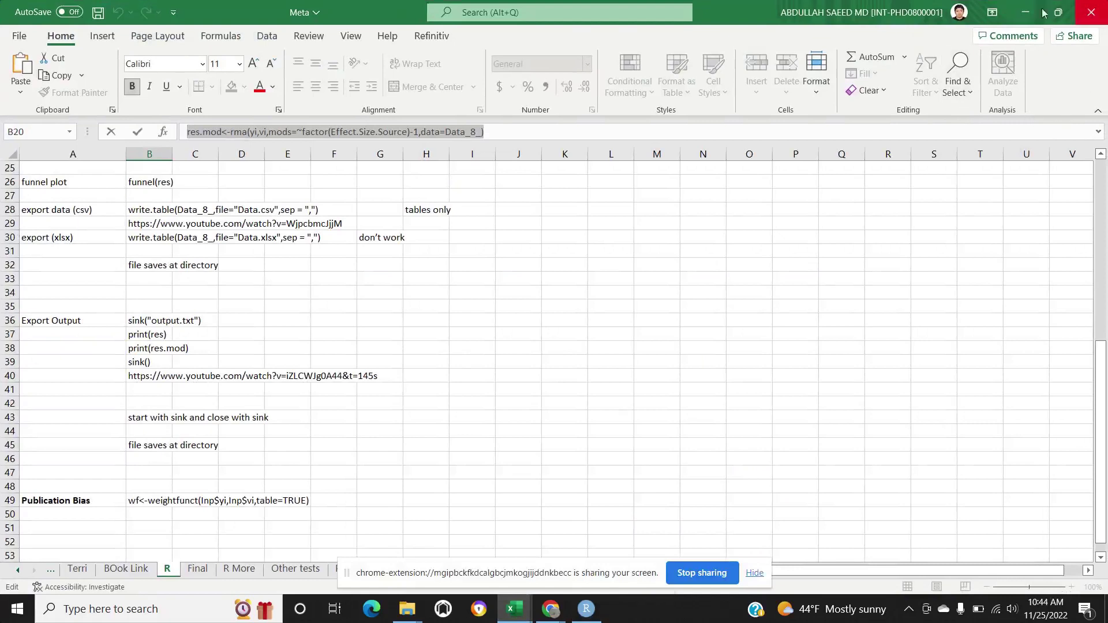
click(1025, 12)
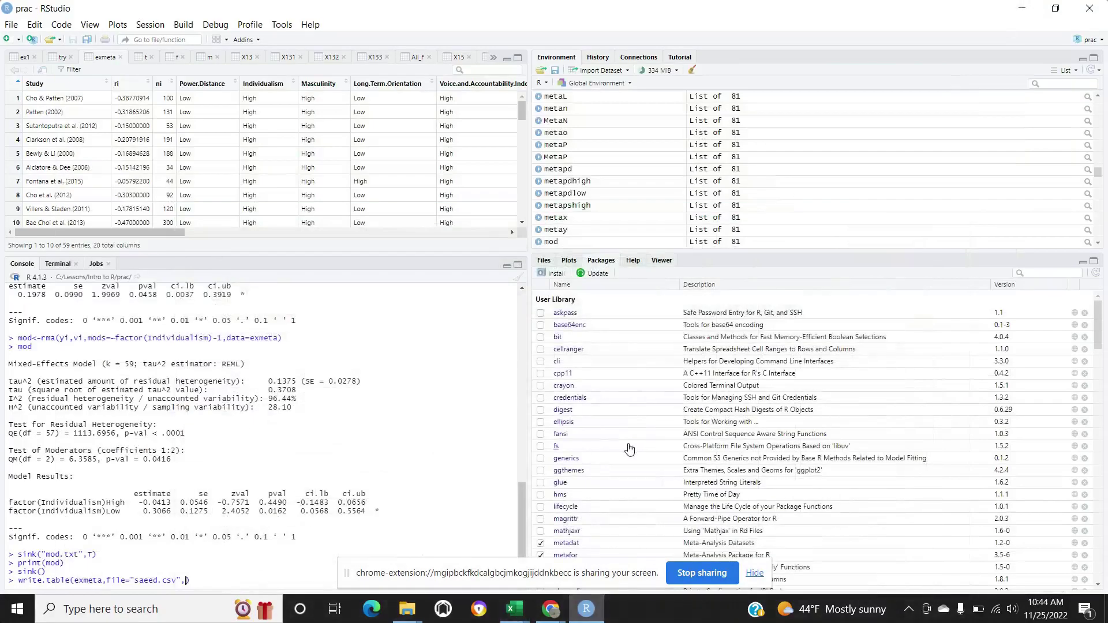
text(app)
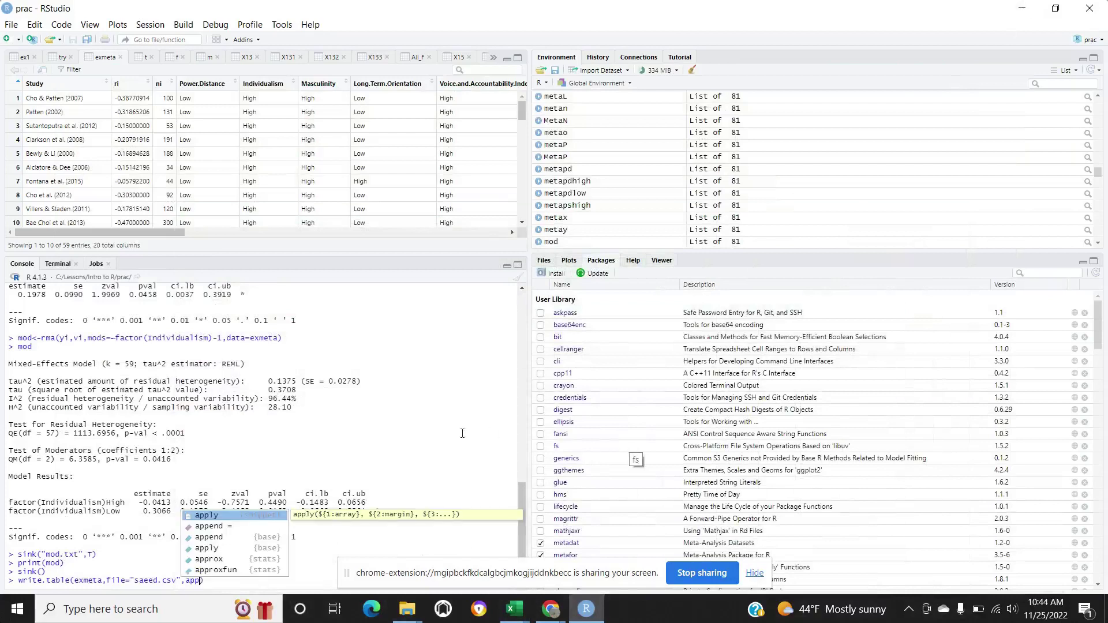
- Run write.table(exmeta, file="saeed.csv", append = TRUE, sep="") in the console
key(Down)
key(Down)
key(Return)
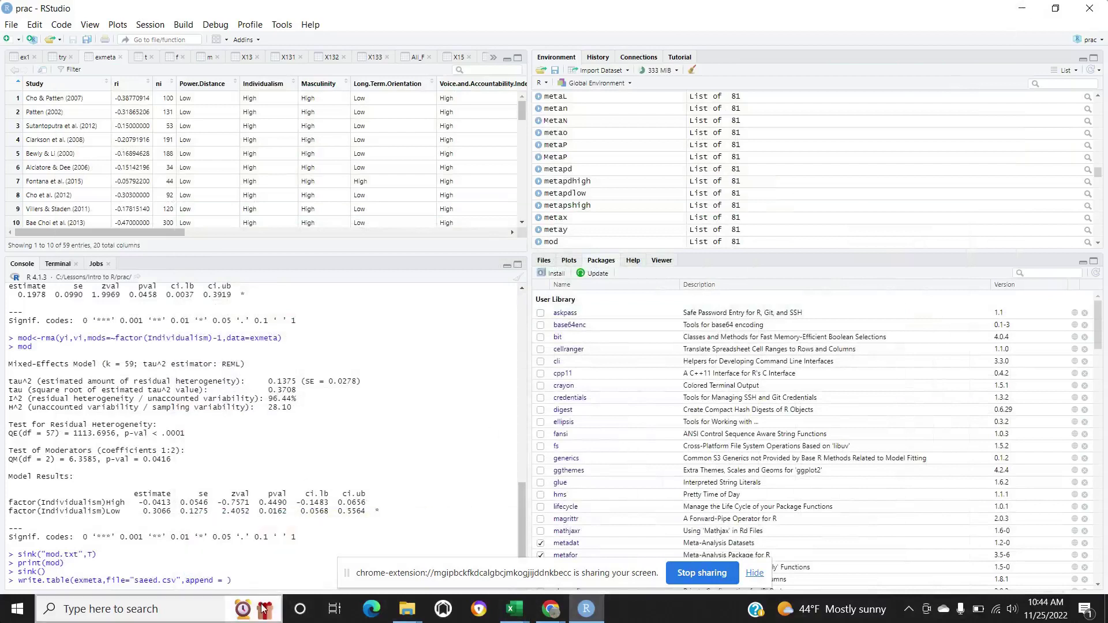
key(super)
key(Escape)
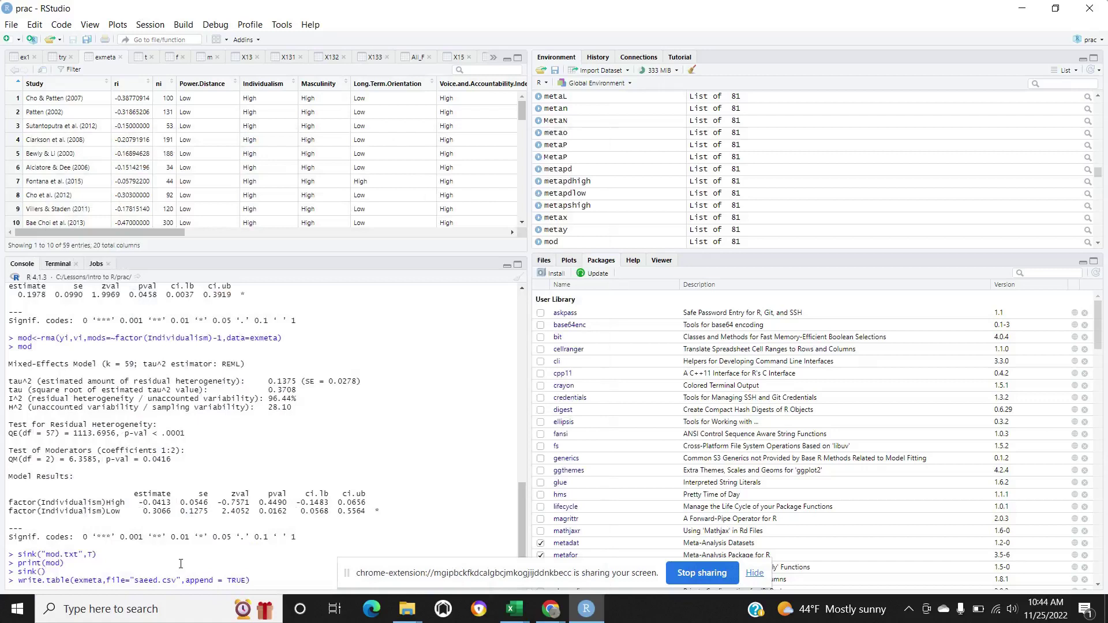
text(,sep)
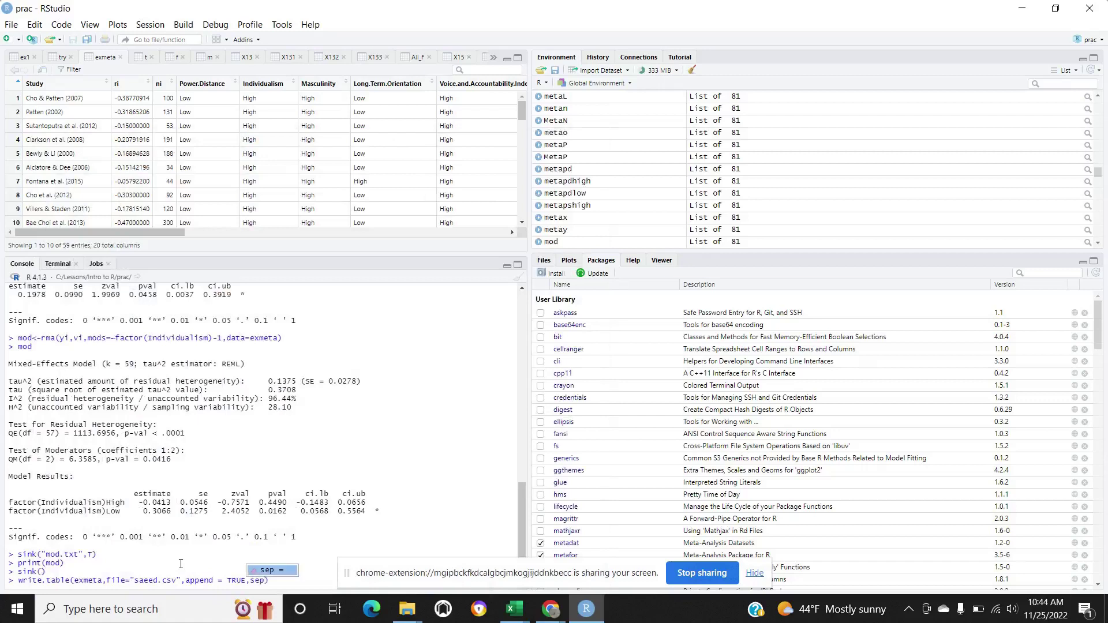
text(=)
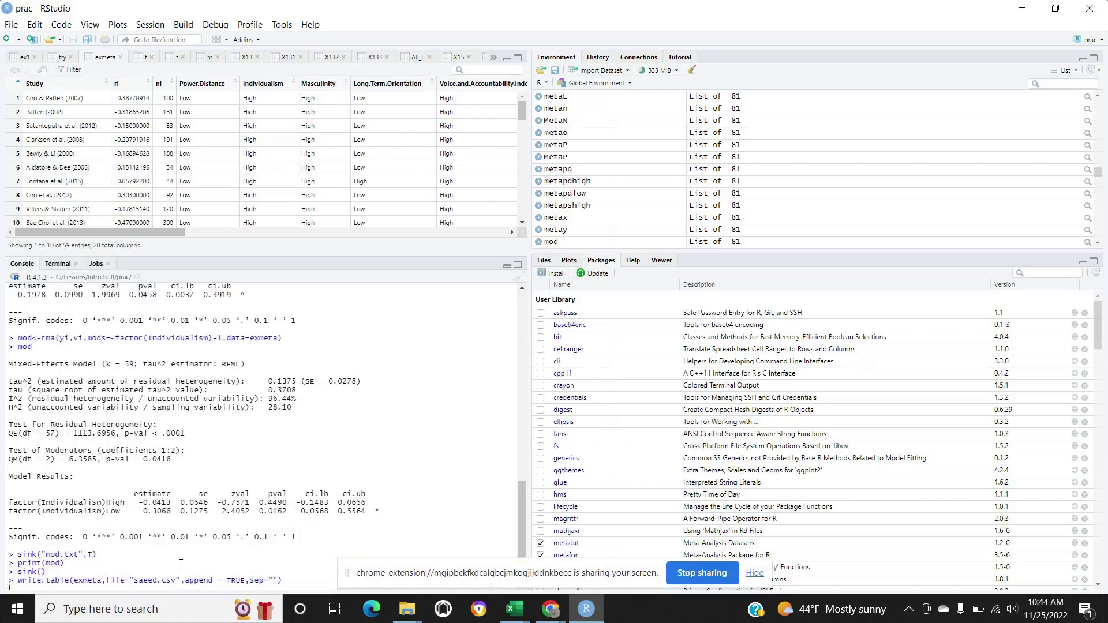
key(Return)
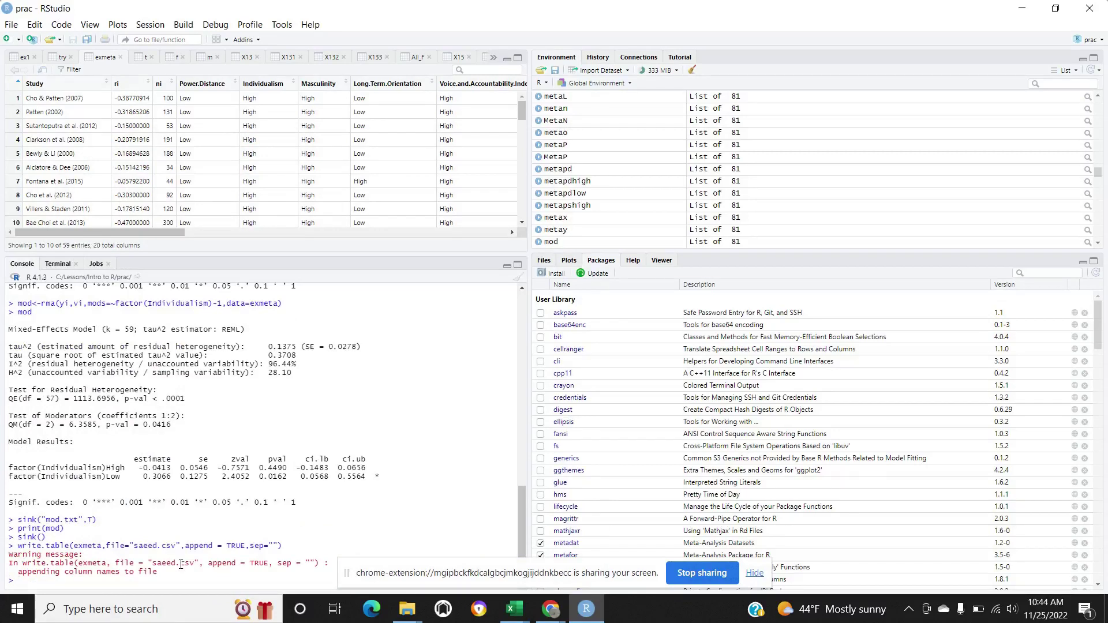
- Open saeed.csv from the prac folder and refresh the folder's file listing
click(407, 608)
click(480, 550)
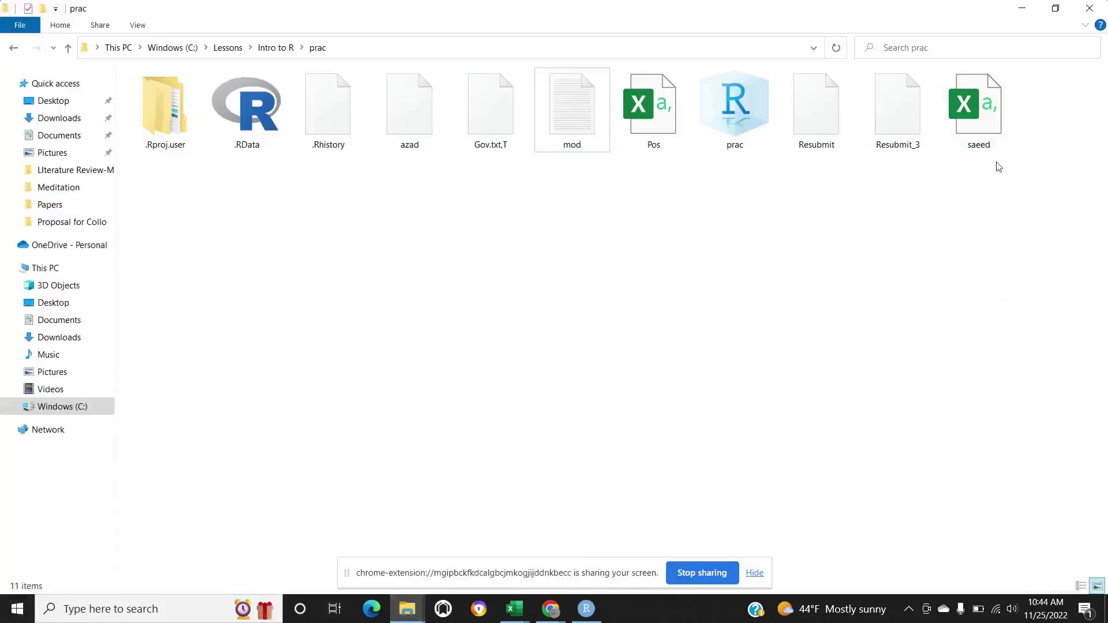
double_click(977, 111)
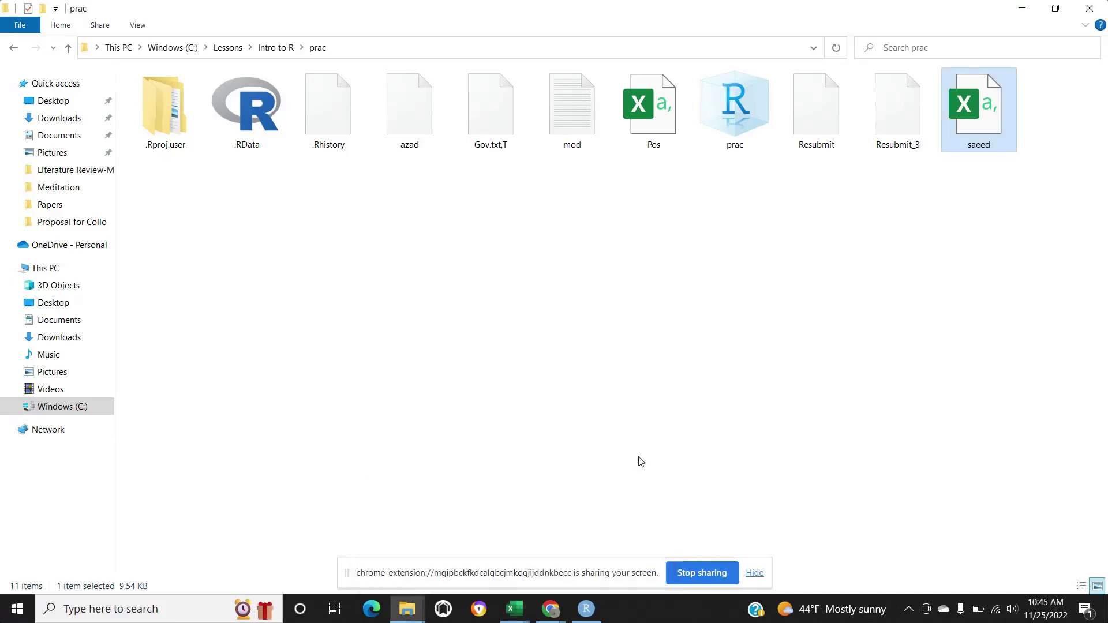
click(983, 130)
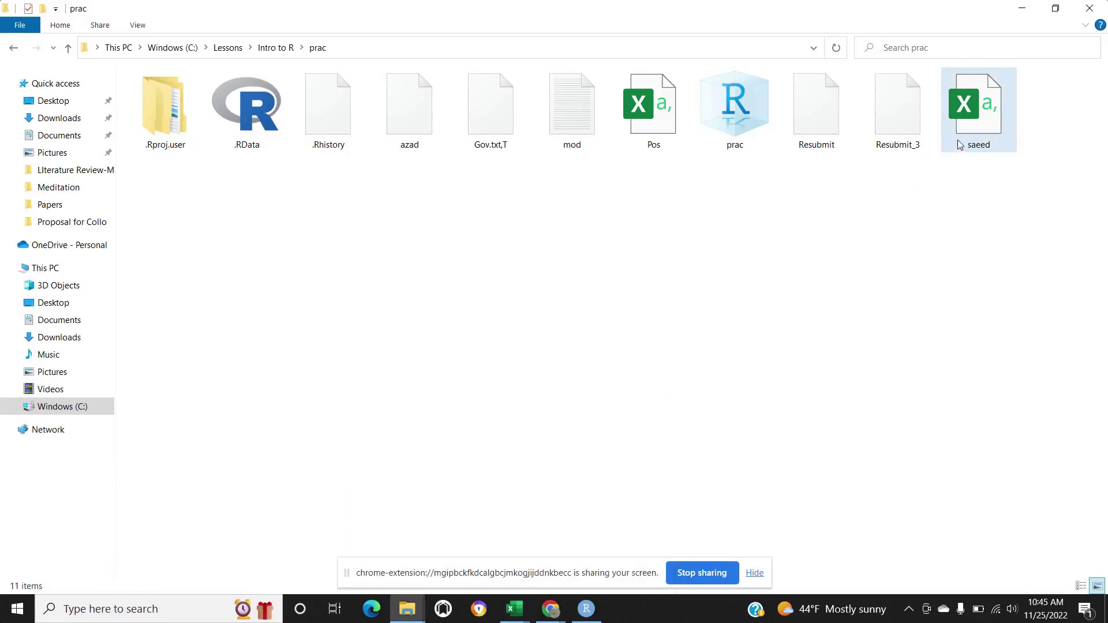
right_click(871, 251)
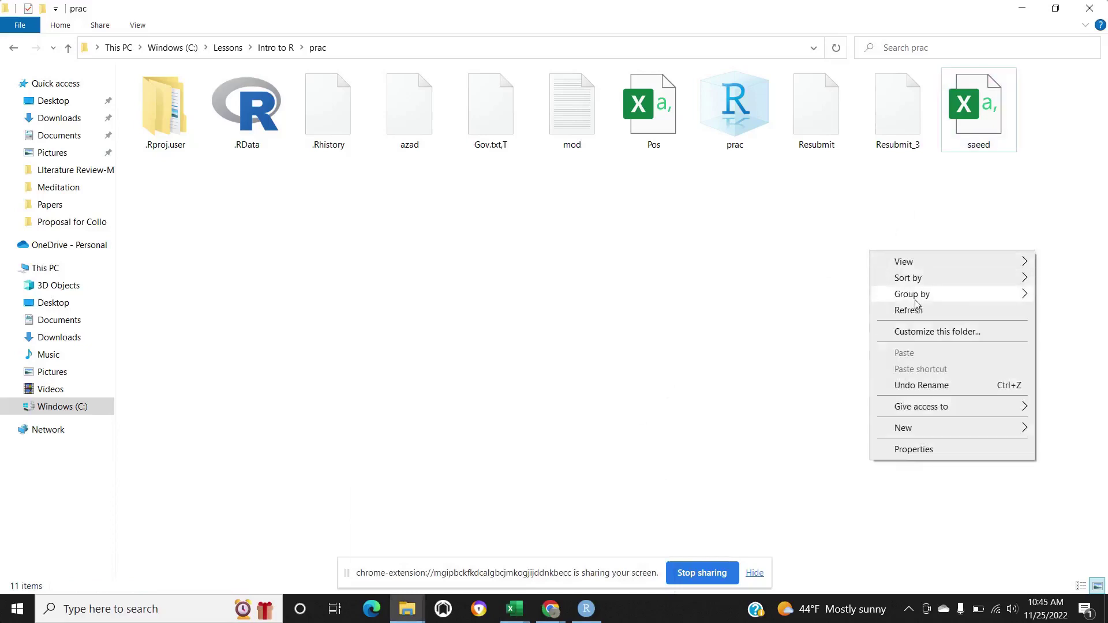
click(918, 311)
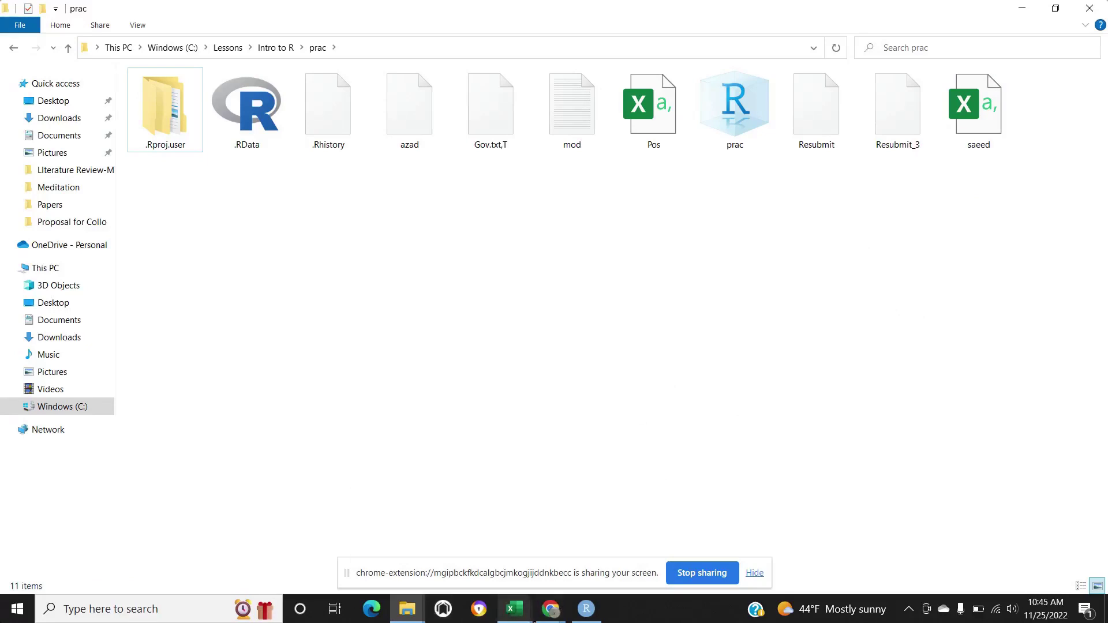
- Select the mod and saeed output files in the prac folder
click(587, 608)
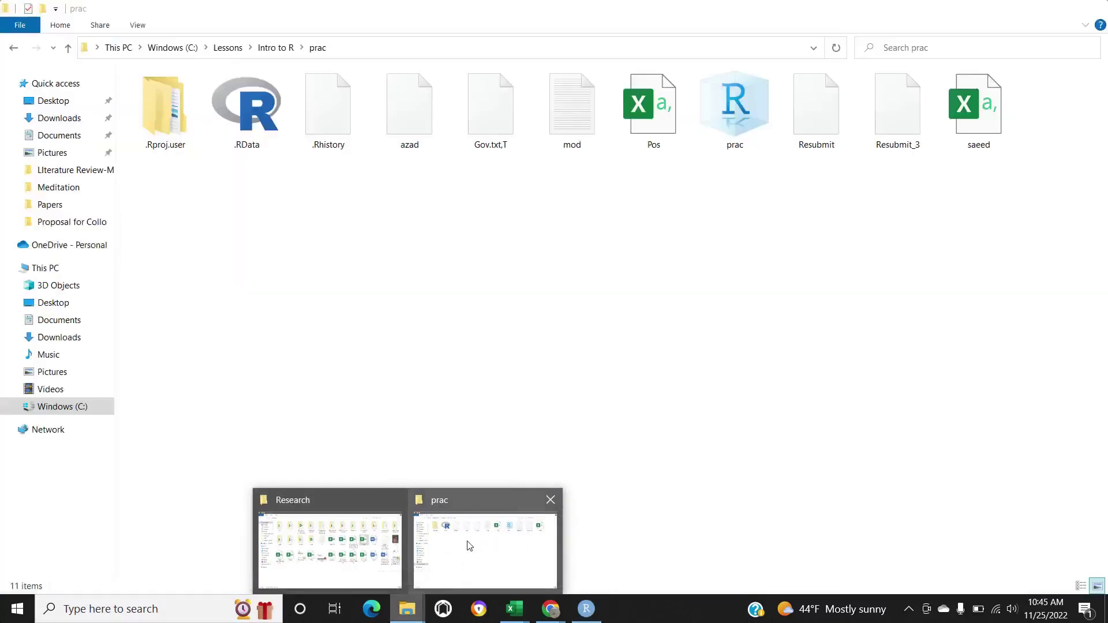
click(468, 545)
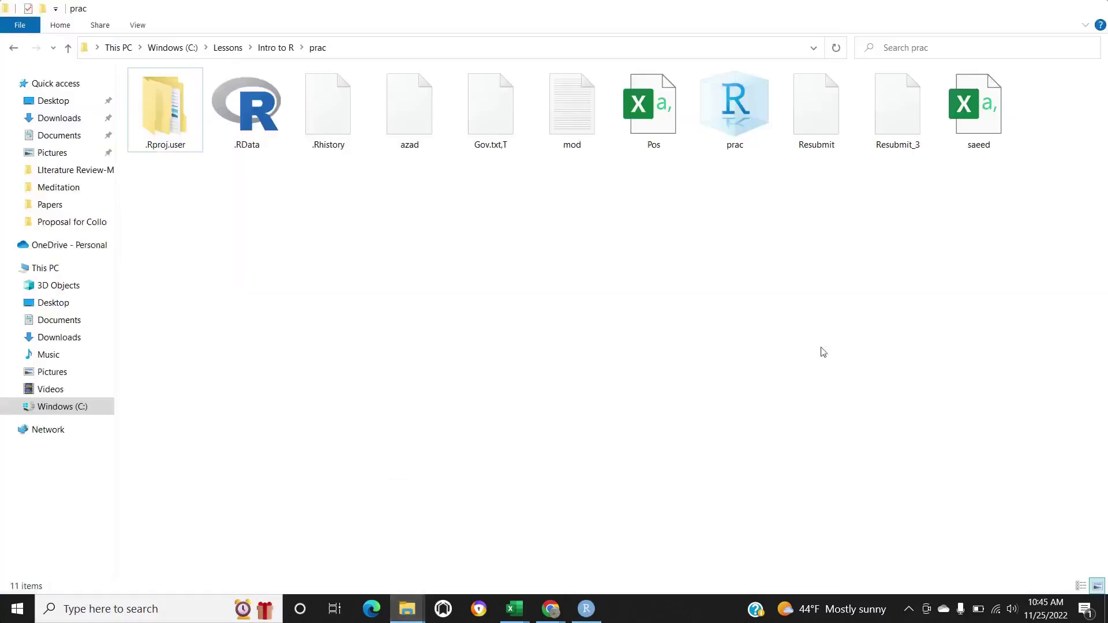
click(575, 146)
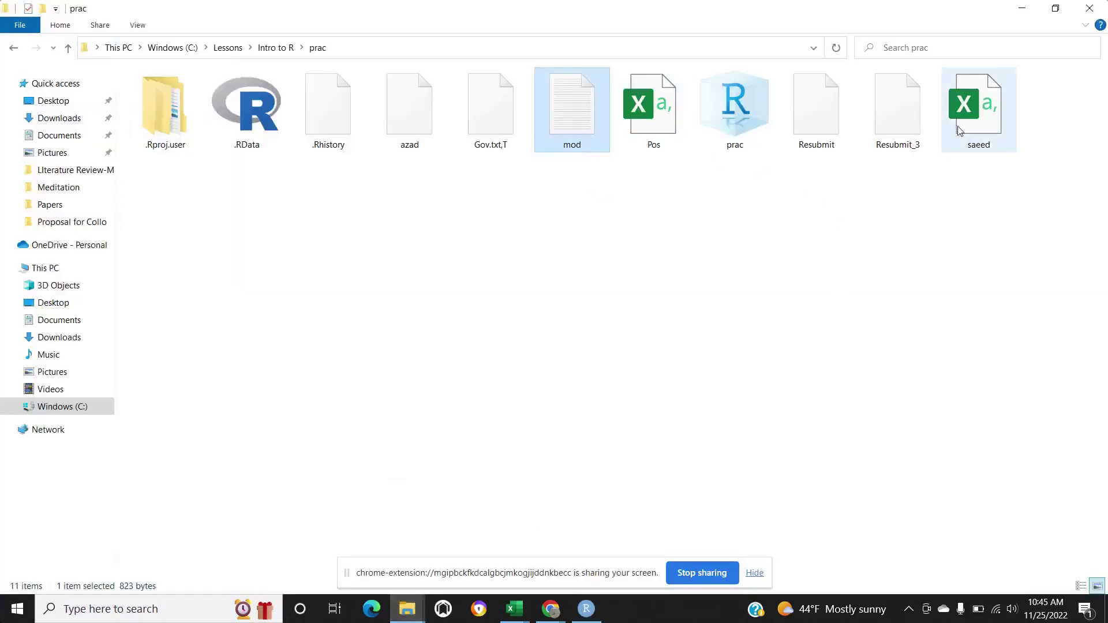
click(978, 112)
click(443, 608)
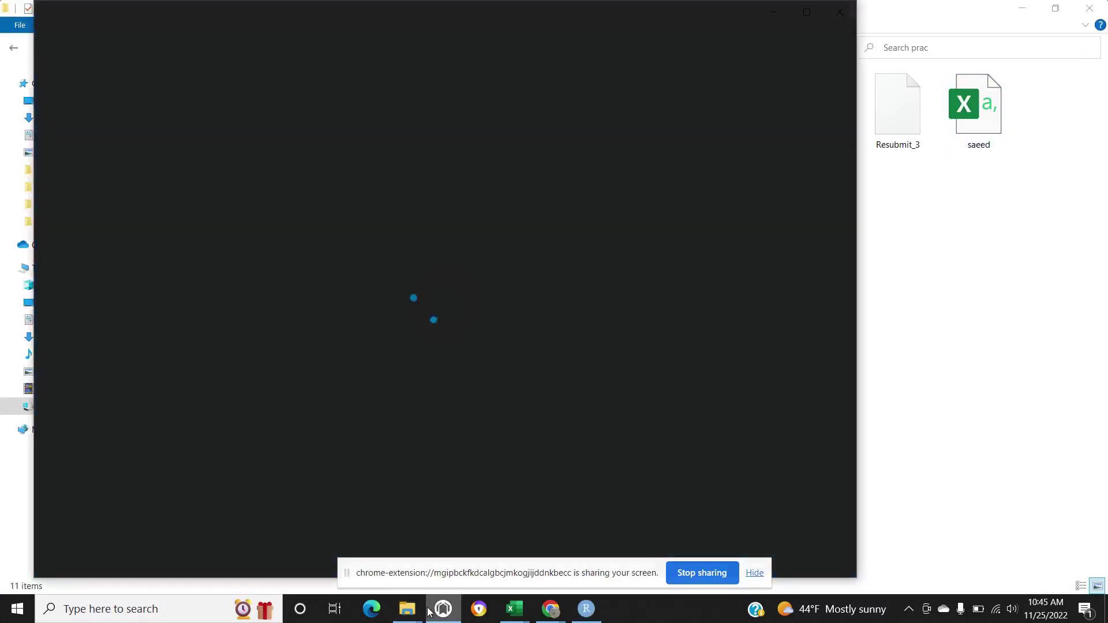
click(971, 257)
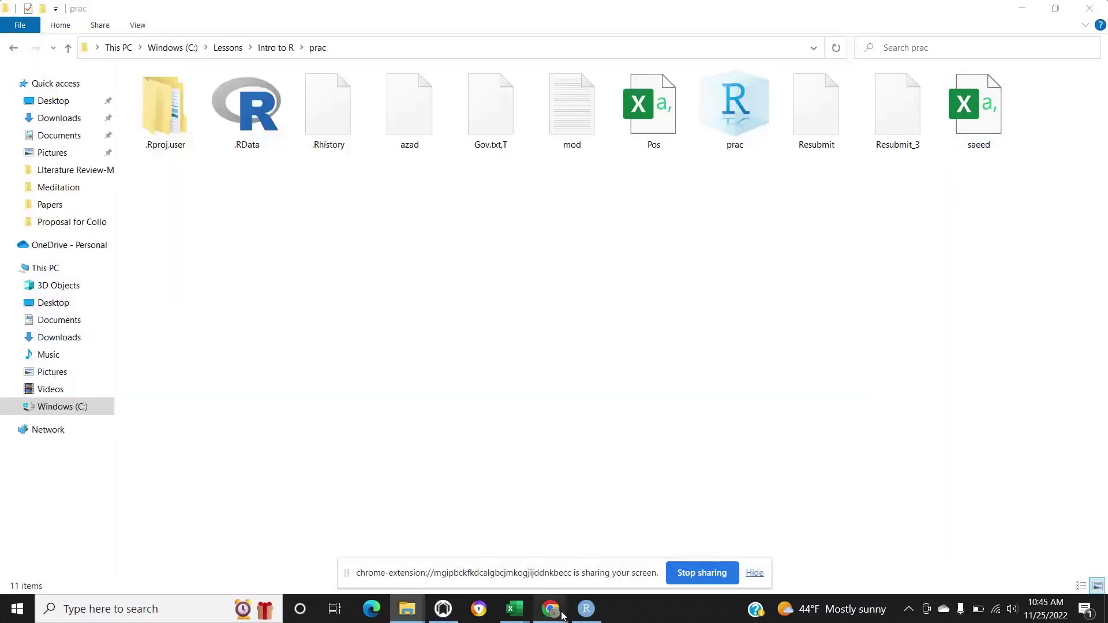
- Bring up Chrome's VEED.io home with the draft recording project, then head back to RStudio
mouse_move(550, 609)
click(481, 544)
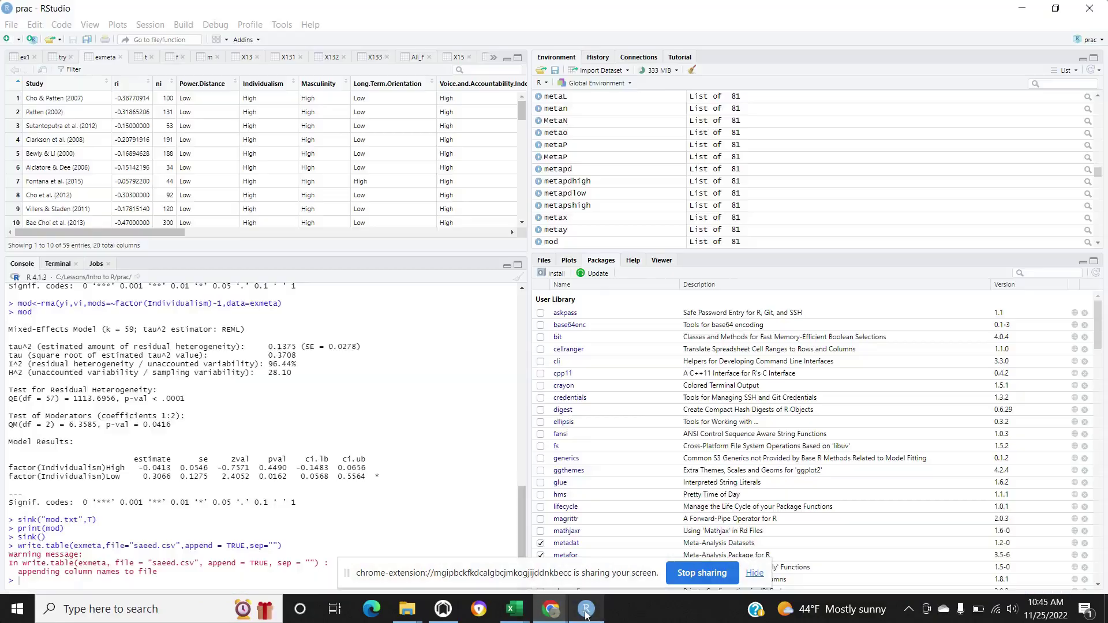
click(588, 608)
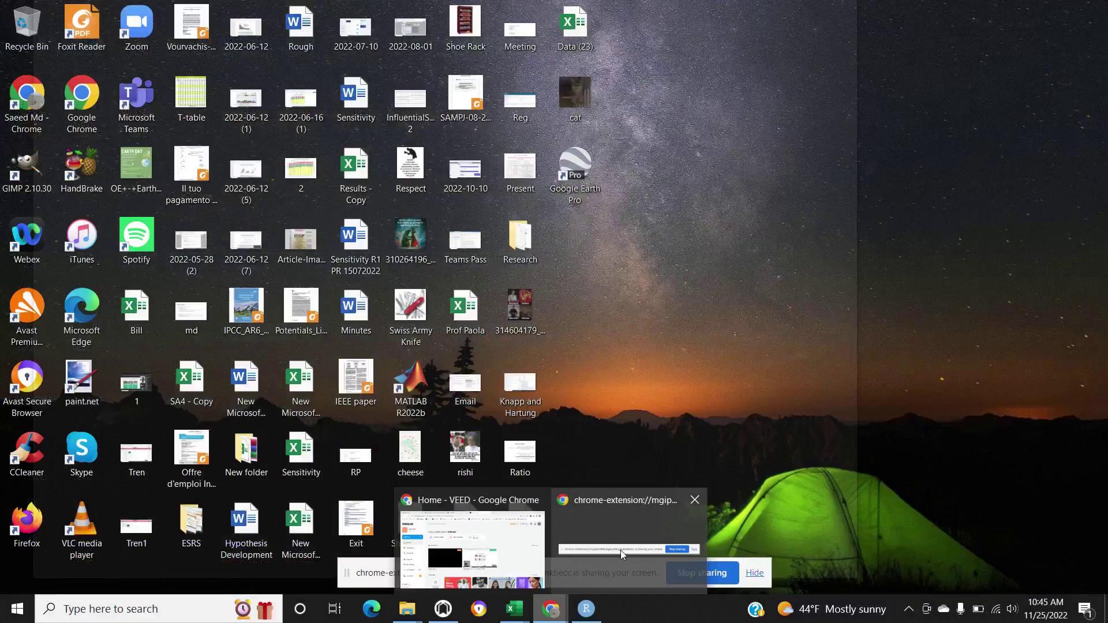